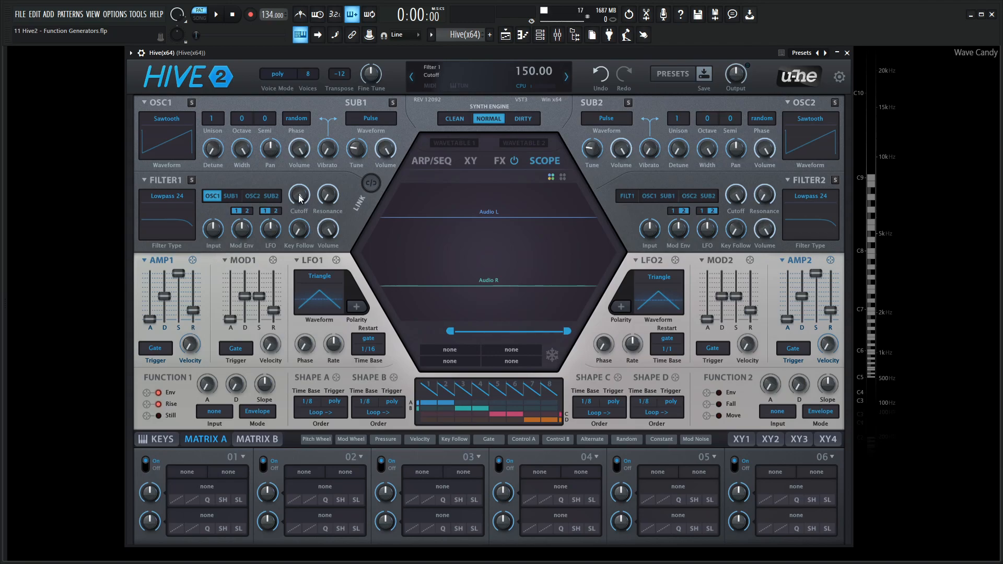
# Lower the Filter 1 cutoff to 92 and assign the Function 1 envelope to it with a depth of 37
pyautogui.moveTo(297, 195); pyautogui.dragTo(300, 204)
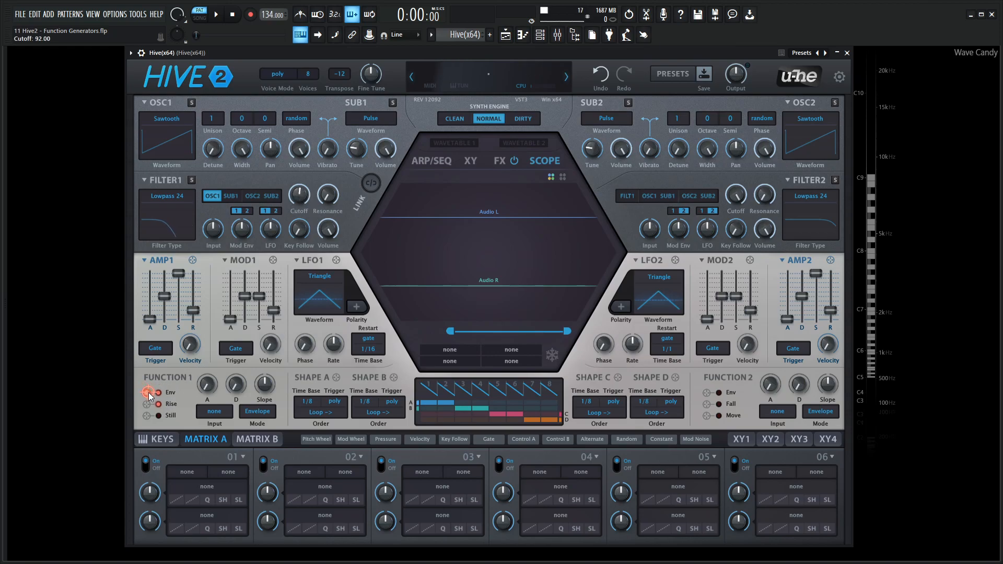
pyautogui.moveTo(149, 396); pyautogui.dragTo(299, 173)
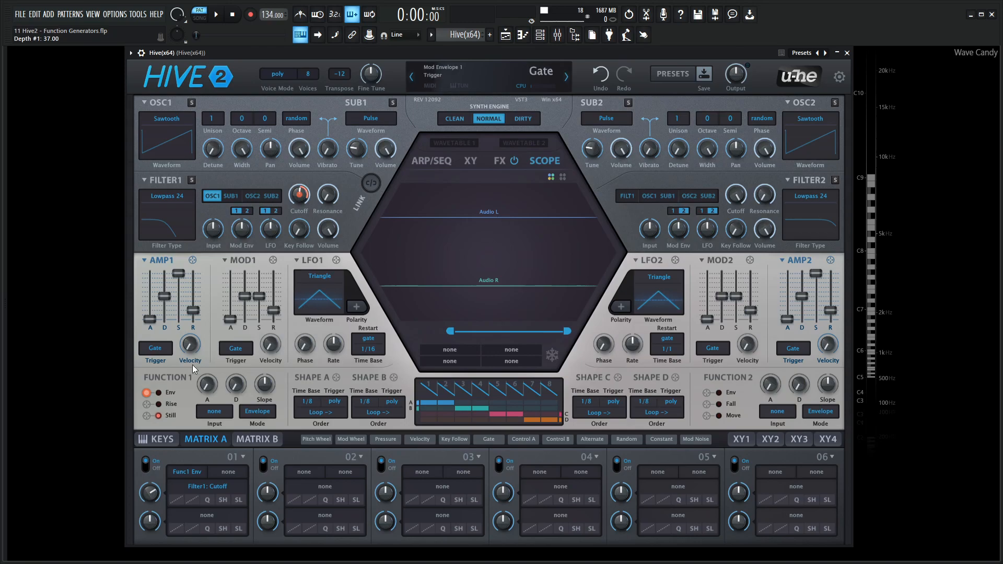
# Display the Function 1 envelope in the scope and play several notes to examine how it responds
pyautogui.moveTo(147, 395); pyautogui.dragTo(457, 226)
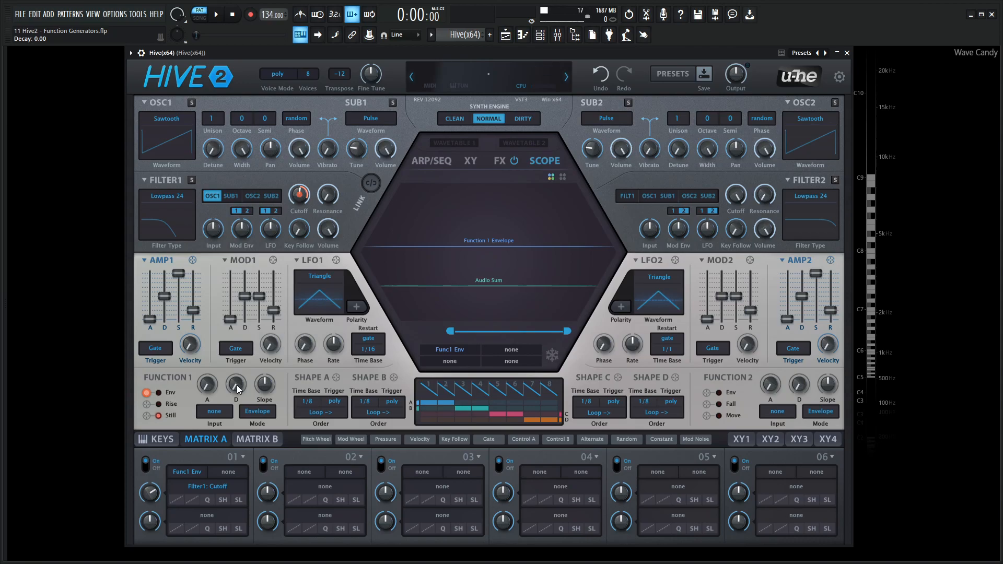
pyautogui.press('2')
pyautogui.press('2')
pyautogui.press('2')
pyautogui.press('2')
pyautogui.press('2')
pyautogui.press('2')
pyautogui.press('x')
pyautogui.press('x')
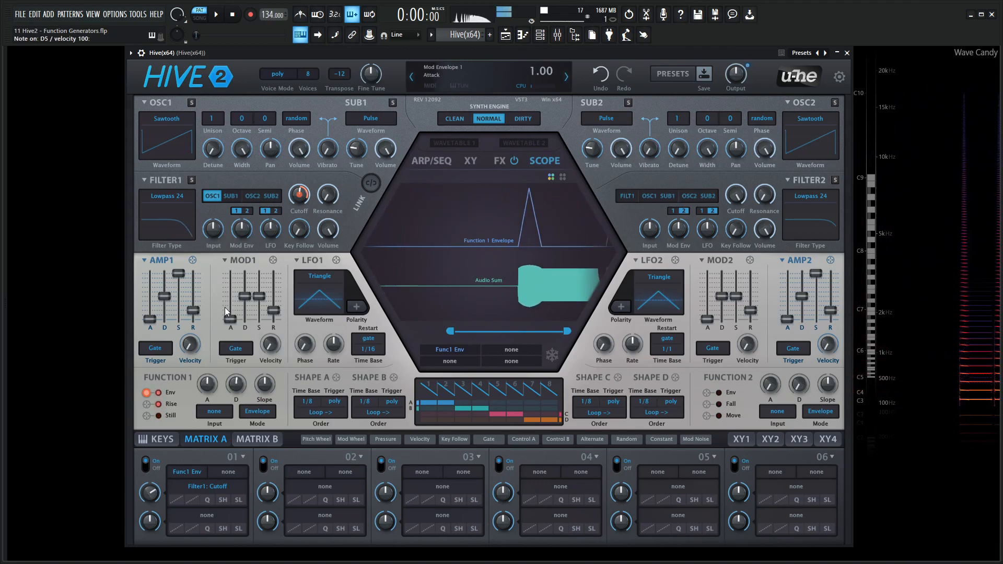
pyautogui.press('x')
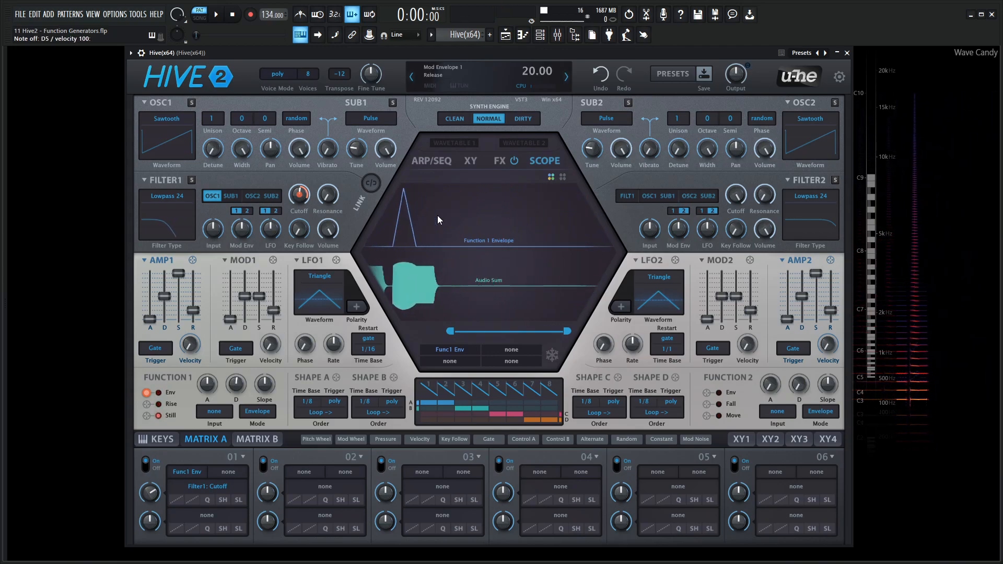
pyautogui.press('s')
pyautogui.press('m')
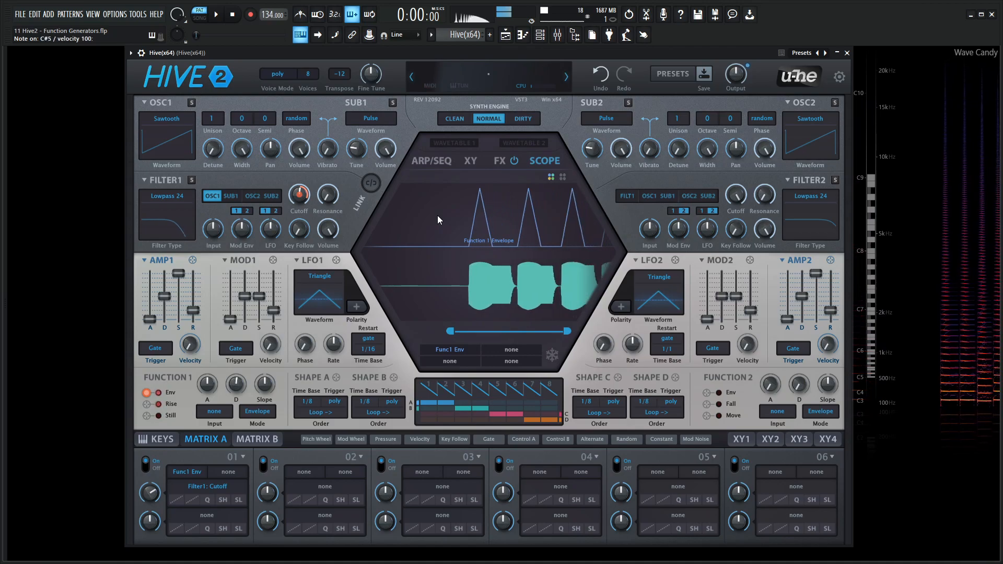
pyautogui.press('l')
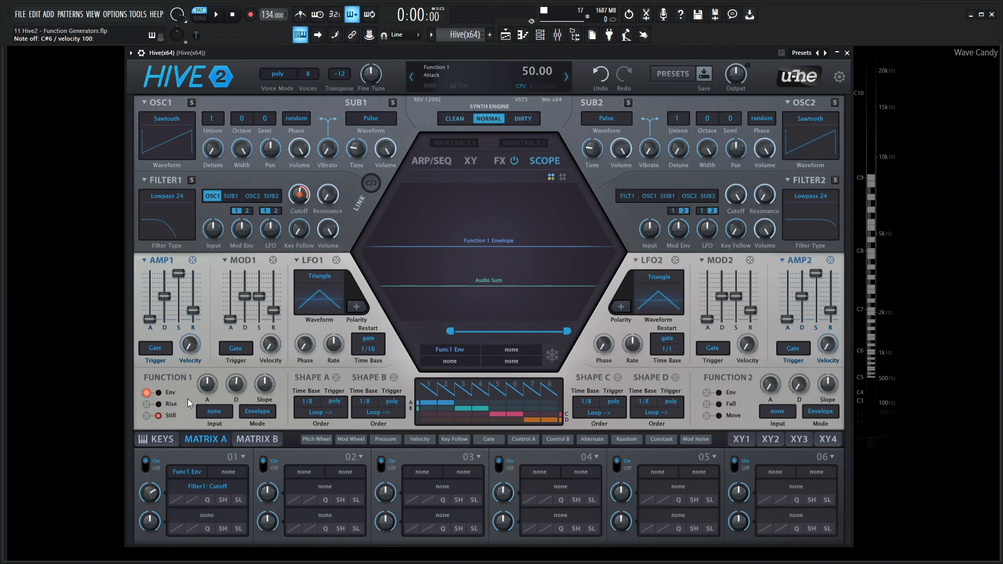
# Add the Function 1 Rise signal to the scope and play notes to compare it with the envelope
pyautogui.click(151, 405)
pyautogui.moveTo(152, 406); pyautogui.dragTo(458, 303)
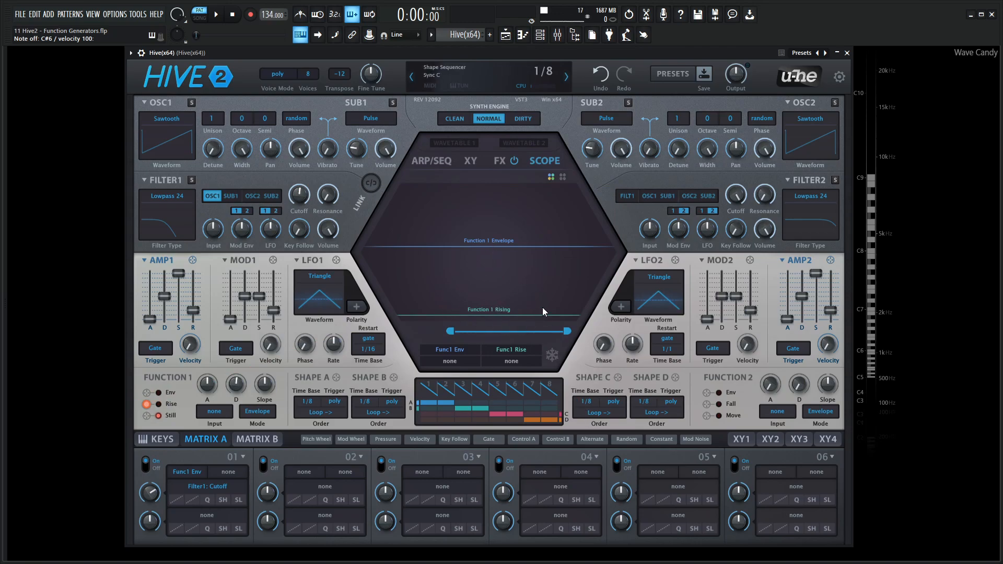
pyautogui.press('s')
pyautogui.press('s')
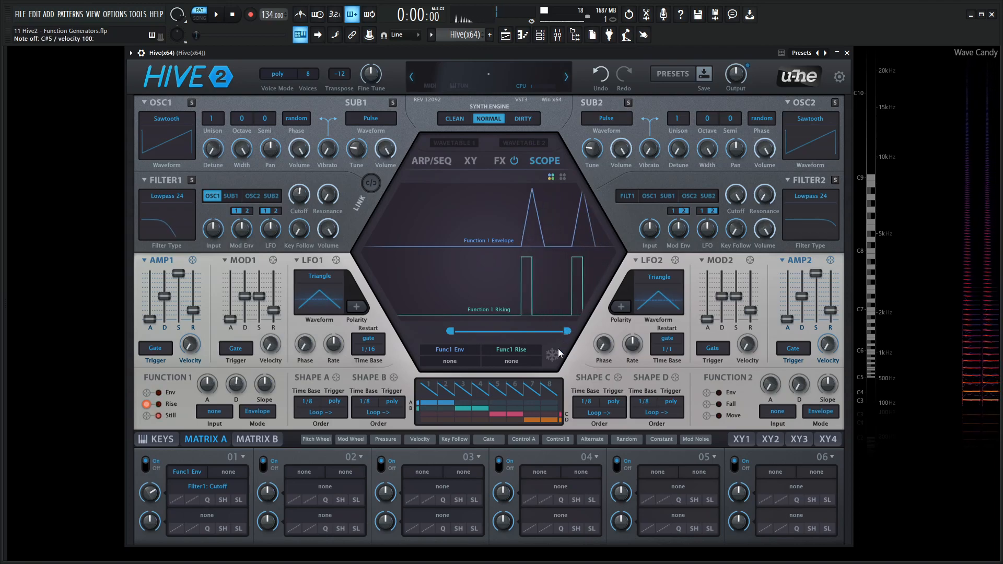
# Freeze the scope and magnify a single envelope and Rise pulse, and restore the live full-range display
pyautogui.click(552, 355)
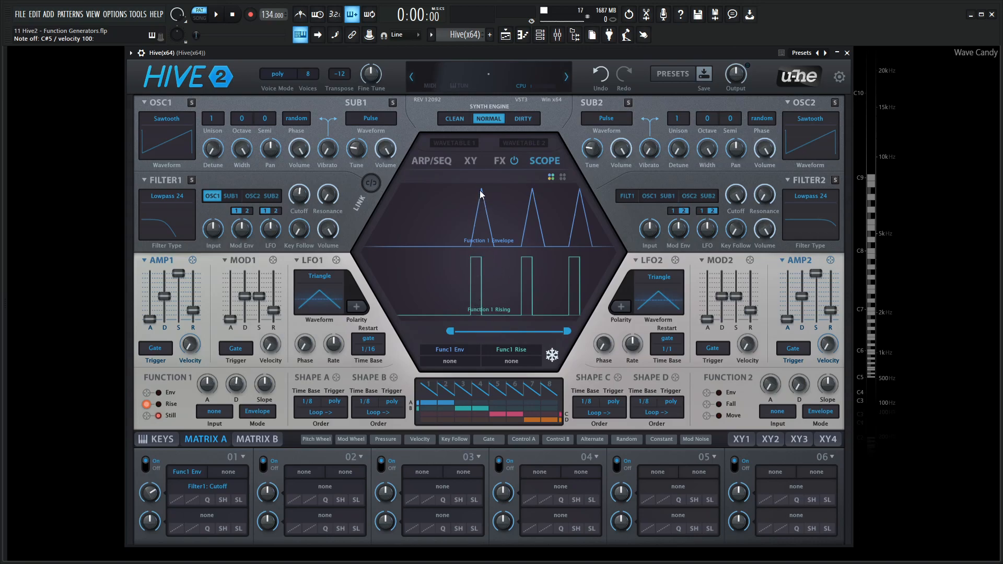
pyautogui.moveTo(567, 331); pyautogui.dragTo(527, 331)
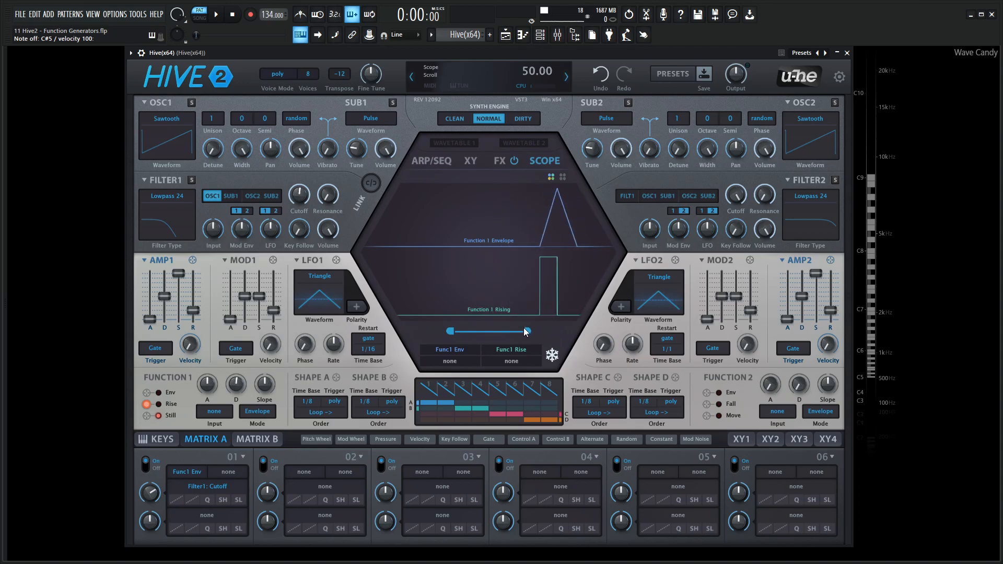
pyautogui.moveTo(449, 332); pyautogui.dragTo(480, 332)
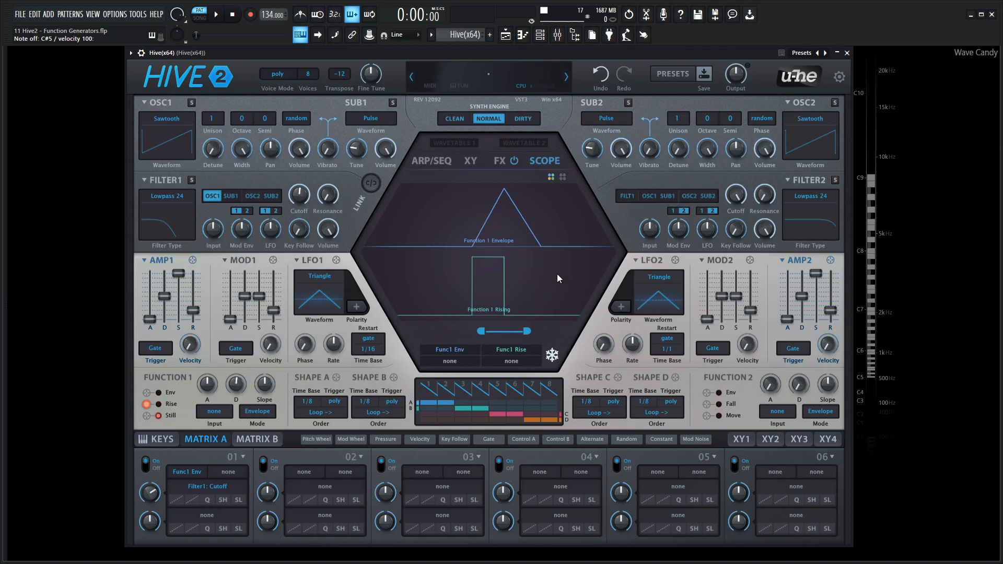
pyautogui.click(548, 360)
pyautogui.moveTo(528, 331); pyautogui.dragTo(570, 332)
pyautogui.moveTo(483, 333); pyautogui.dragTo(332, 326)
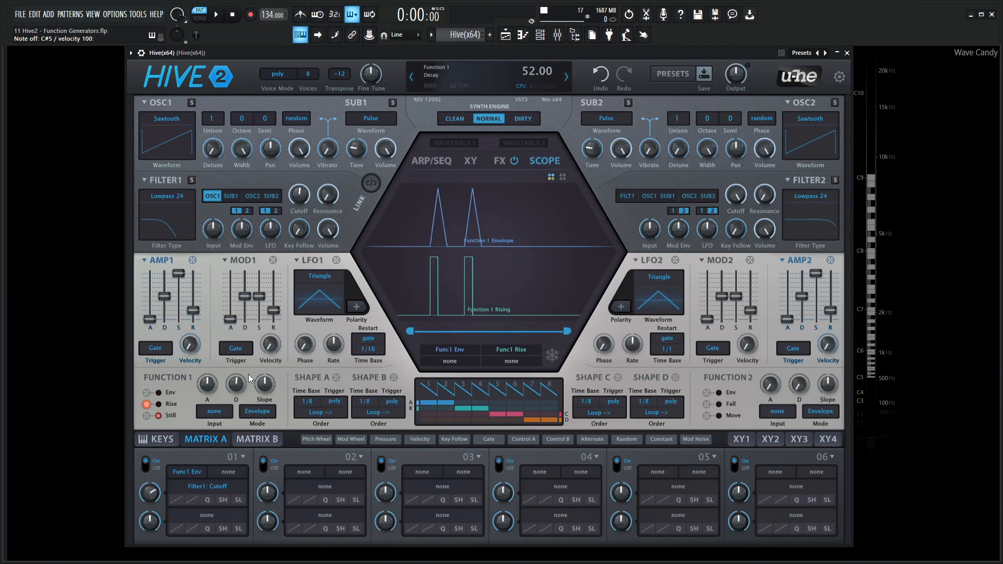
# Add Func1 Still as the third scope source and examine it with repeated notes, freezing the trace
pyautogui.click(448, 362)
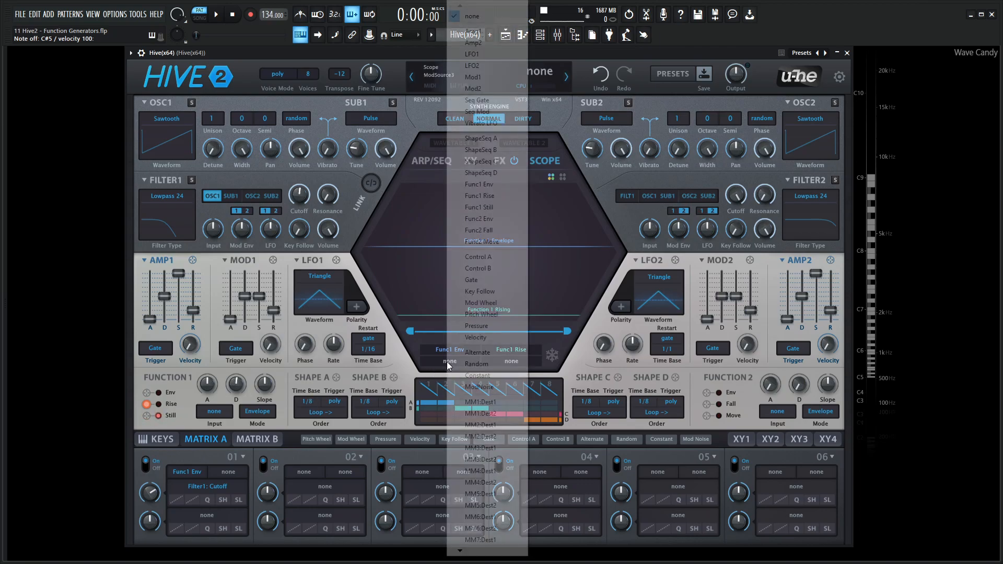
pyautogui.click(494, 207)
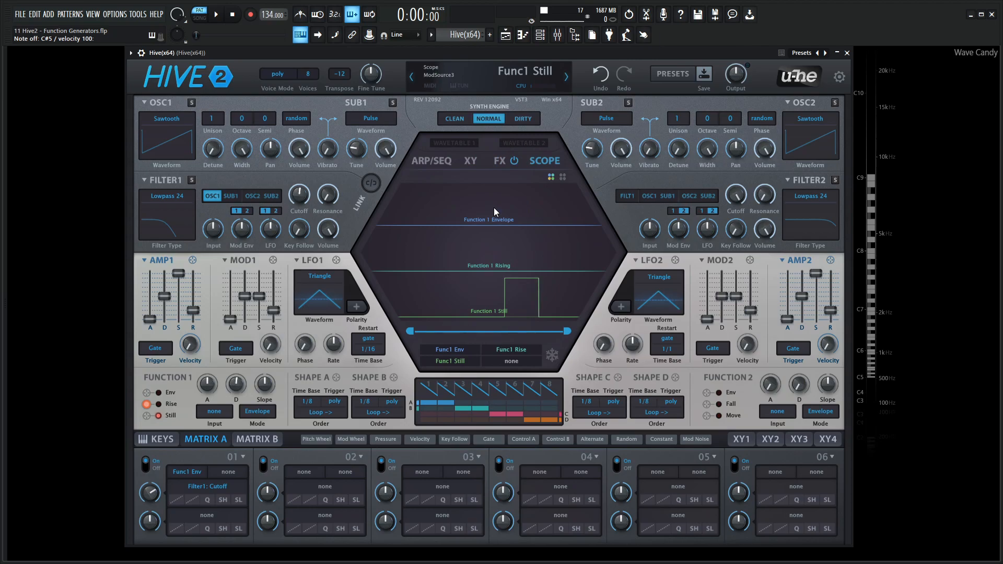
pyautogui.click(551, 355)
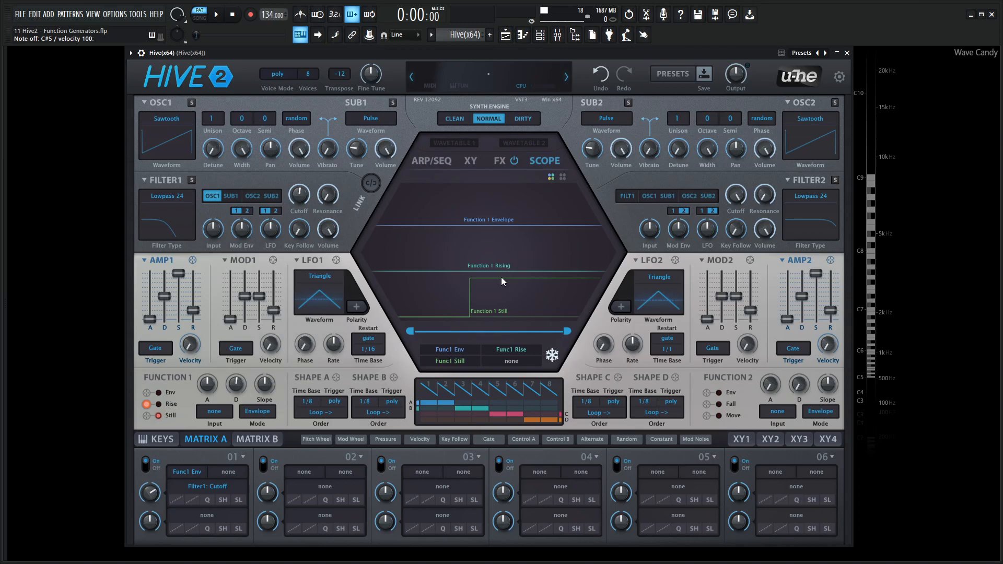
pyautogui.click(554, 357)
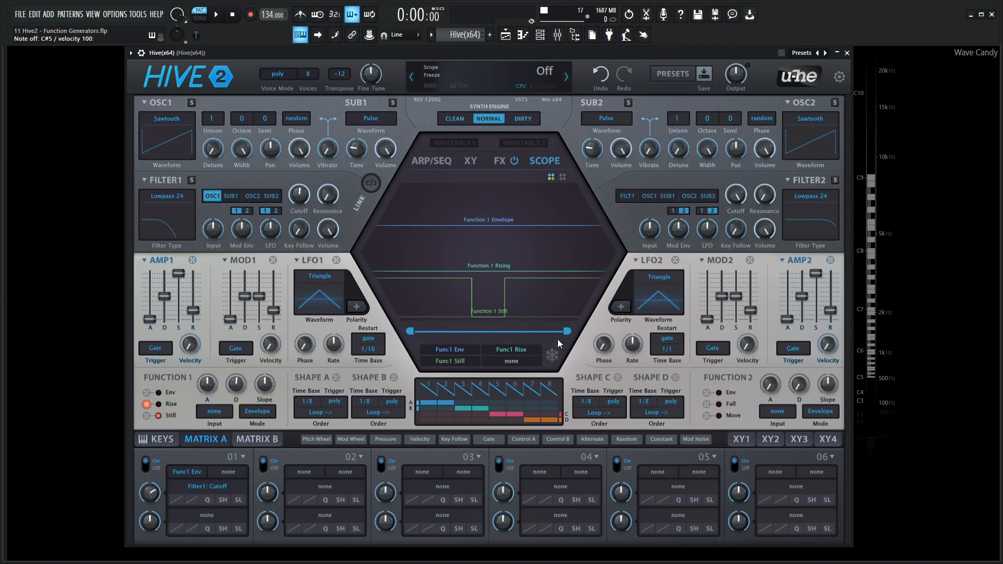
pyautogui.press('s')
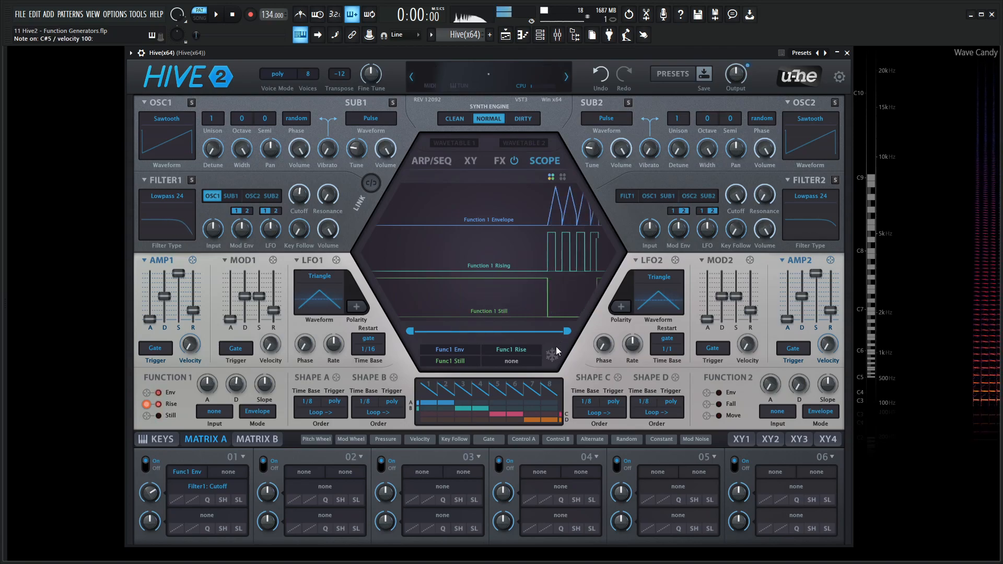
pyautogui.click(552, 356)
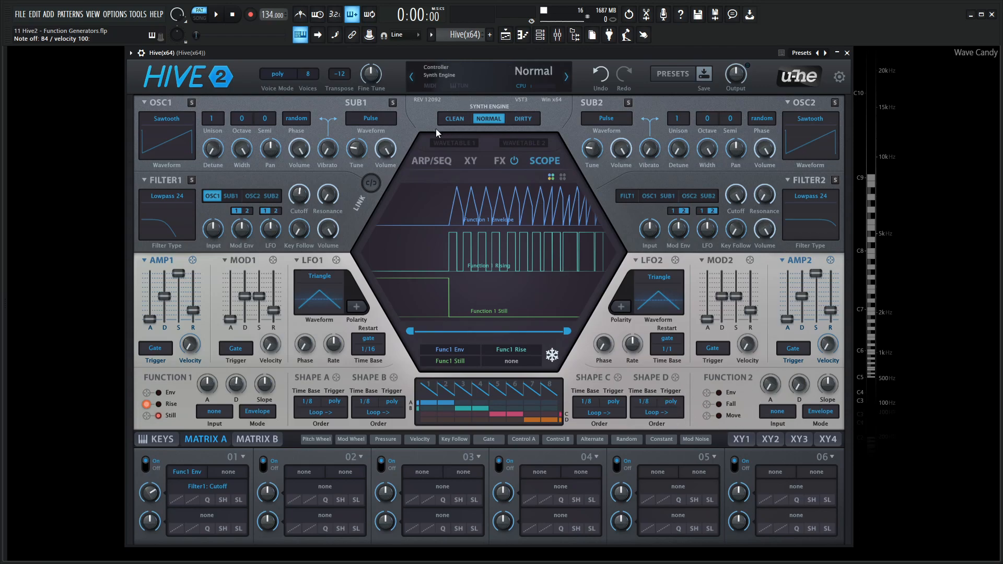
# Reset the patch to its init state and lower the Filter 1 cutoff to 92
pyautogui.rightClick(498, 72)
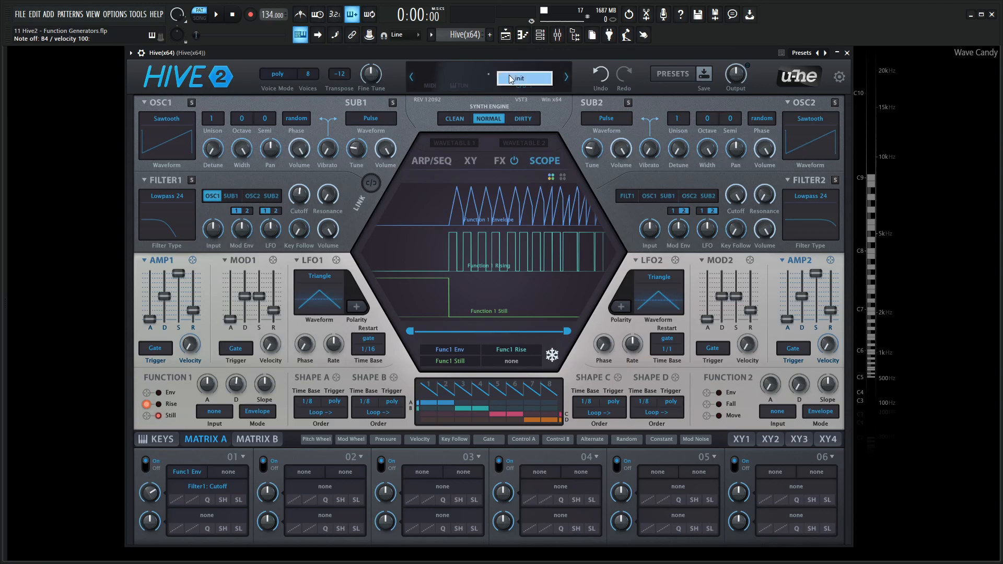
pyautogui.click(515, 78)
pyautogui.moveTo(299, 194); pyautogui.dragTo(302, 257)
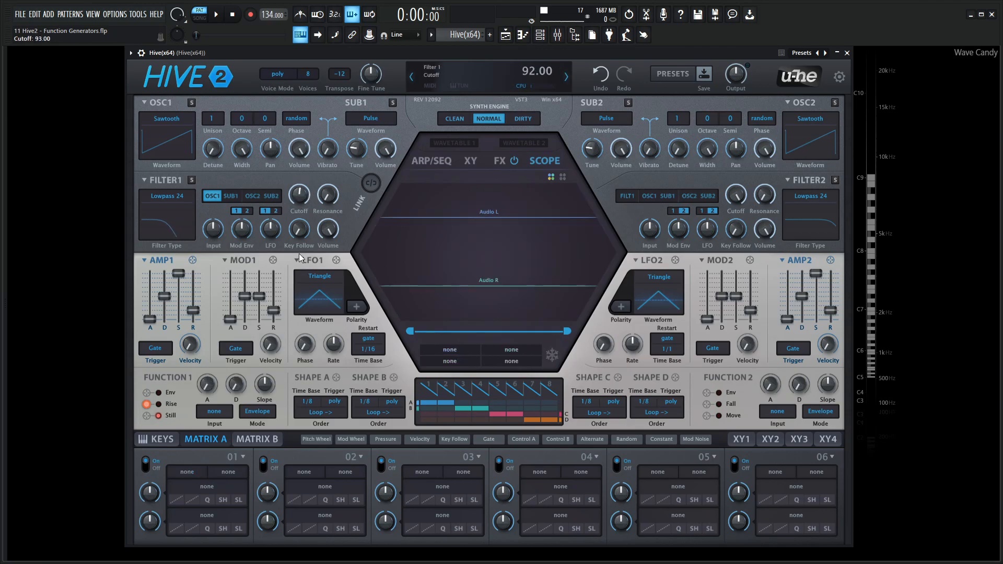
# Assign the Function 1 envelope to the Filter 1 cutoff with a depth of 36 and set the function's decay to 54
pyautogui.moveTo(146, 392); pyautogui.dragTo(299, 174)
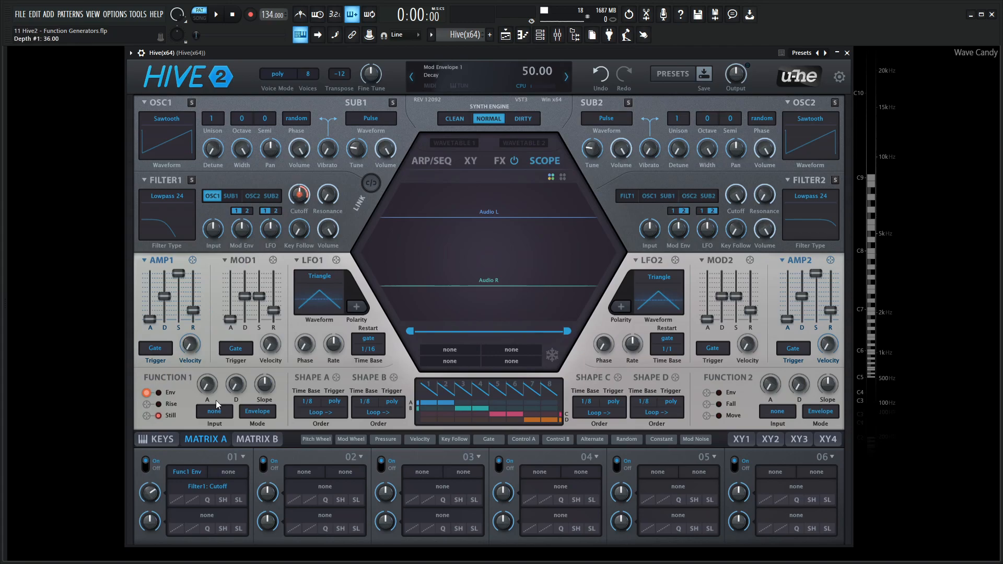
pyautogui.moveTo(236, 385); pyautogui.dragTo(234, 304)
pyautogui.moveTo(208, 380); pyautogui.dragTo(208, 377)
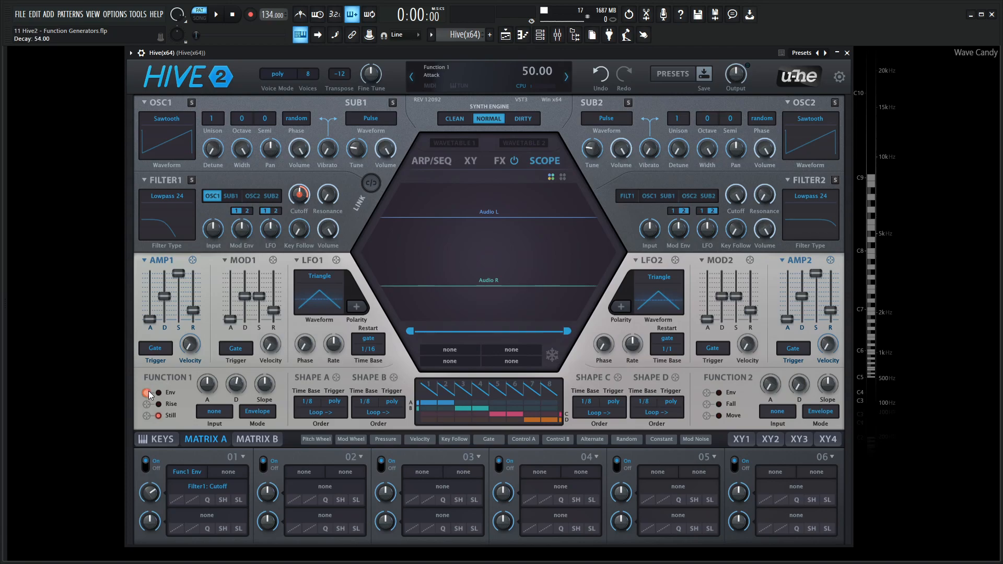
# Show the Function 1 envelope in the scope and lengthen the function's attack slightly
pyautogui.moveTo(291, 349); pyautogui.dragTo(455, 282)
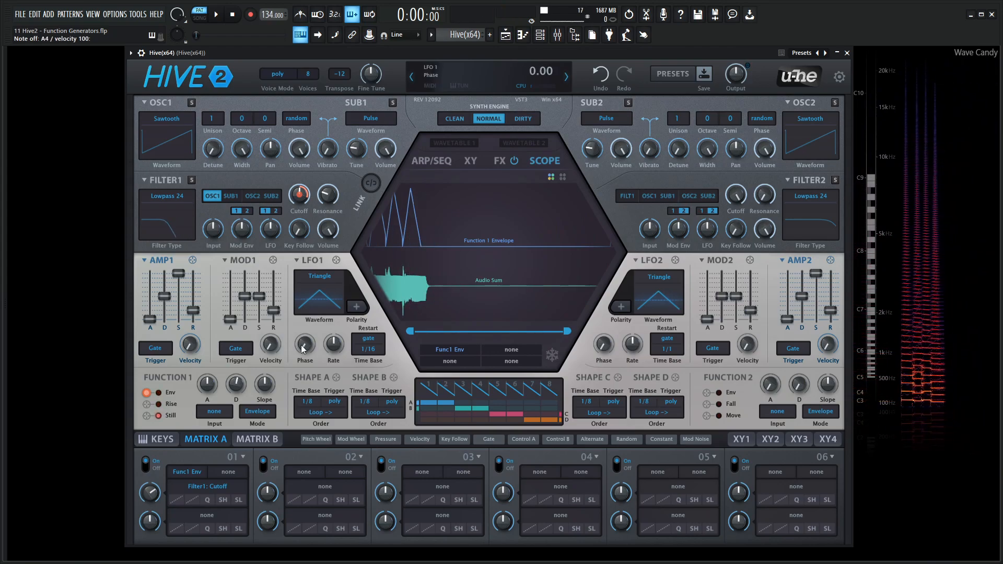
pyautogui.moveTo(214, 387); pyautogui.dragTo(213, 366)
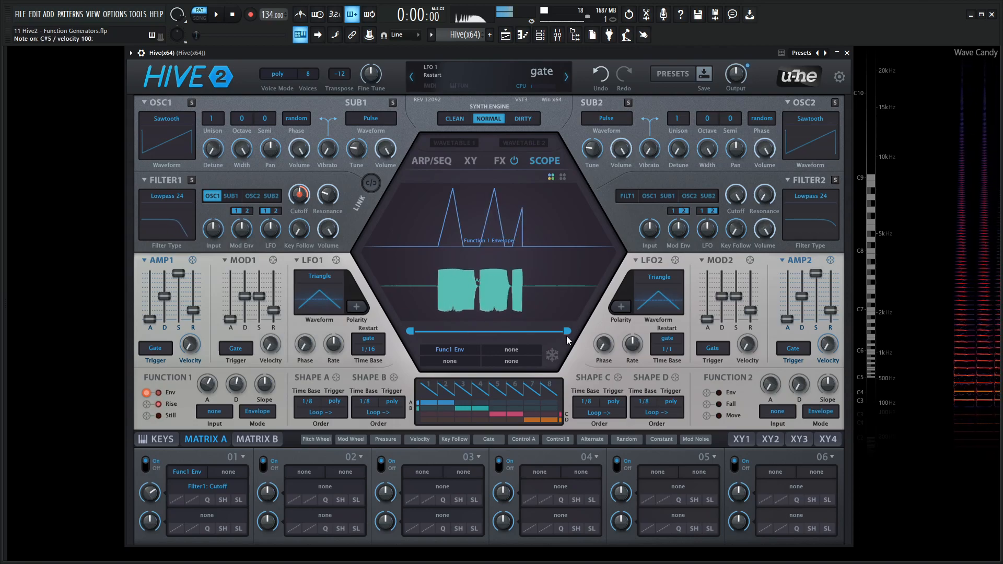
# Freeze the scope to examine the rise and fall of the Function 1 envelope, and resume the live display
pyautogui.click(552, 356)
pyautogui.moveTo(446, 224); pyautogui.dragTo(497, 211)
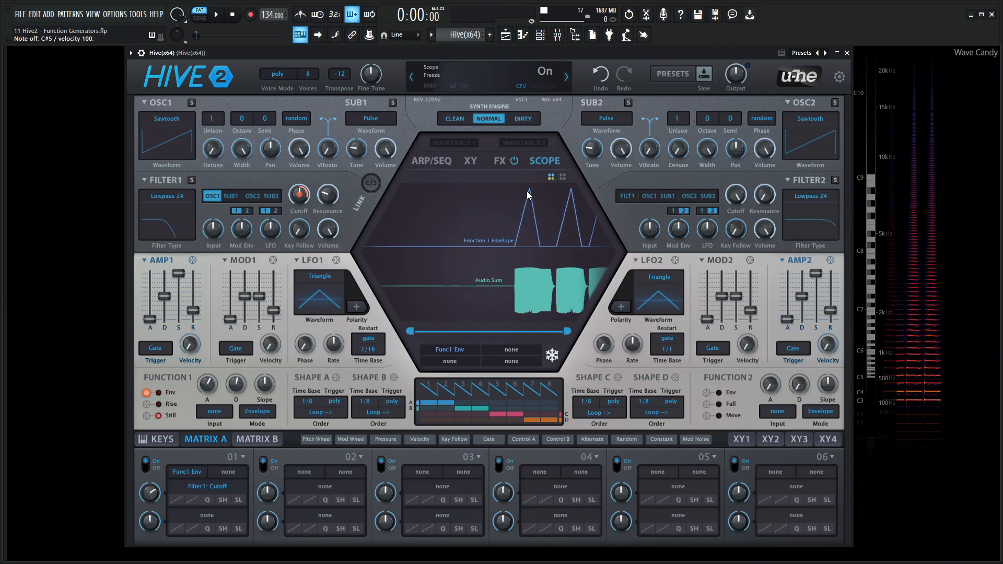
pyautogui.click(553, 355)
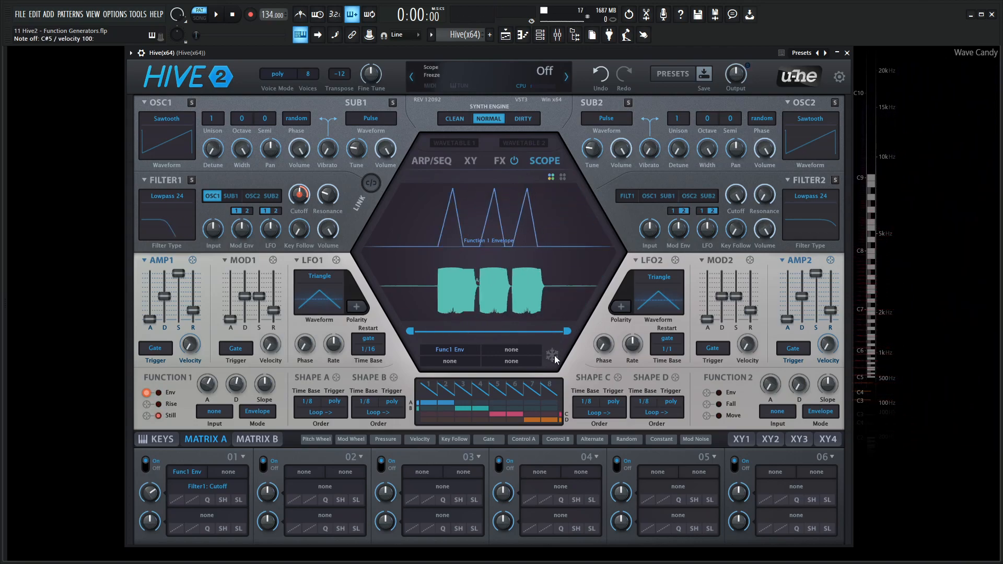
# Turn the Function 1 slope negative and inspect the curved envelope in the frozen scope
pyautogui.moveTo(265, 388); pyautogui.dragTo(271, 394)
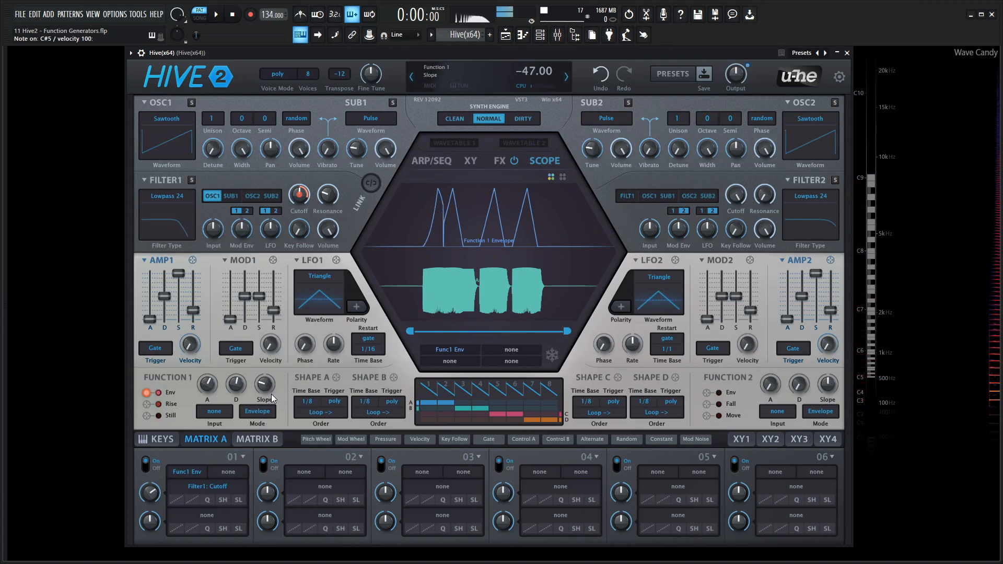
pyautogui.click(553, 356)
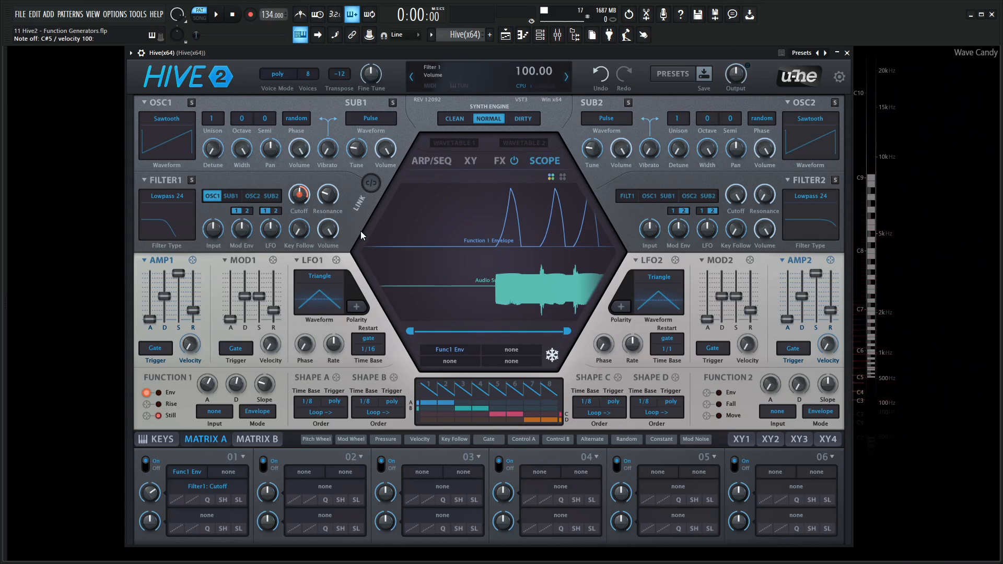
pyautogui.click(554, 356)
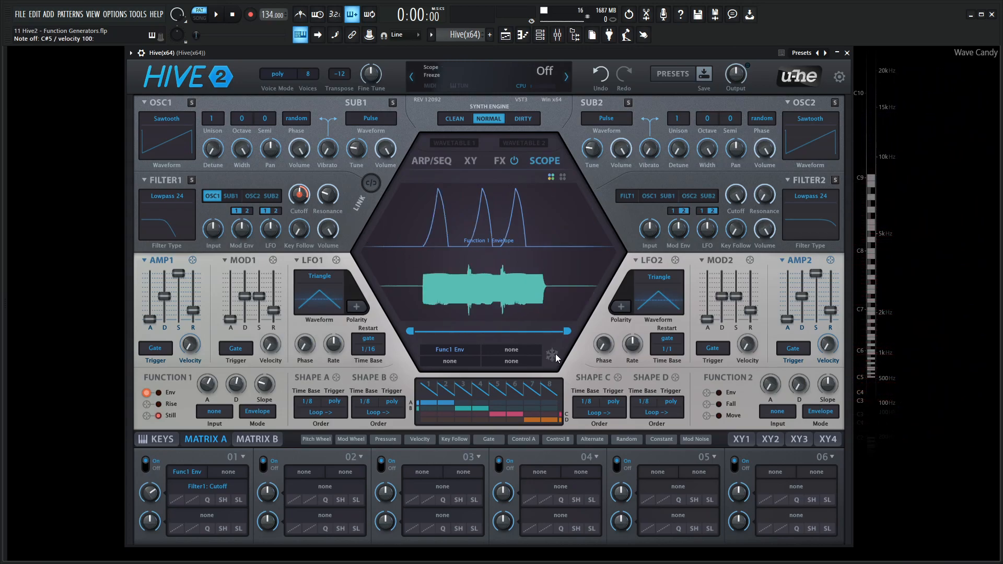
# Try a positive Function 1 slope, return it to 0 and play notes to compare the envelope shapes
pyautogui.moveTo(264, 384); pyautogui.dragTo(262, 305)
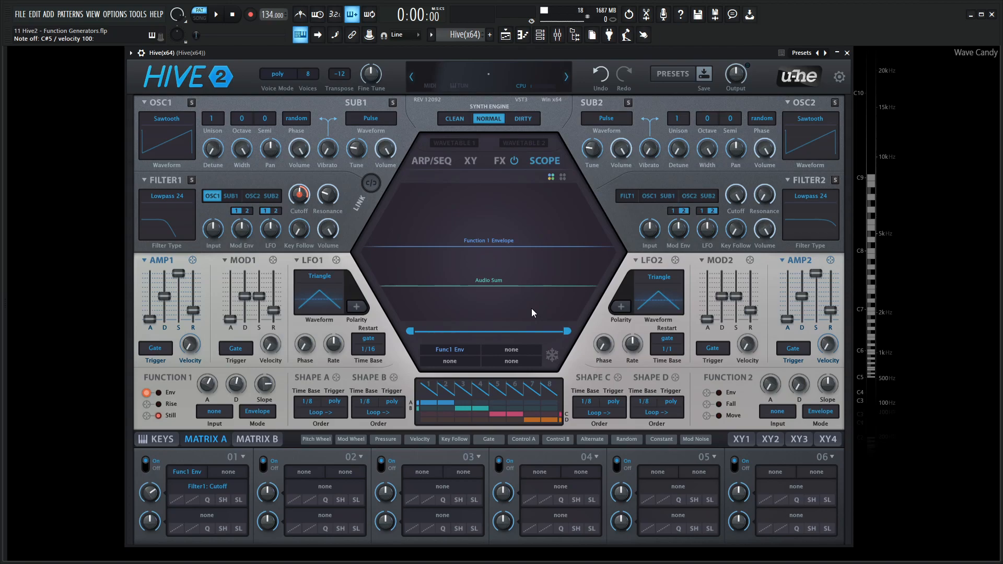
pyautogui.moveTo(272, 385); pyautogui.dragTo(272, 356)
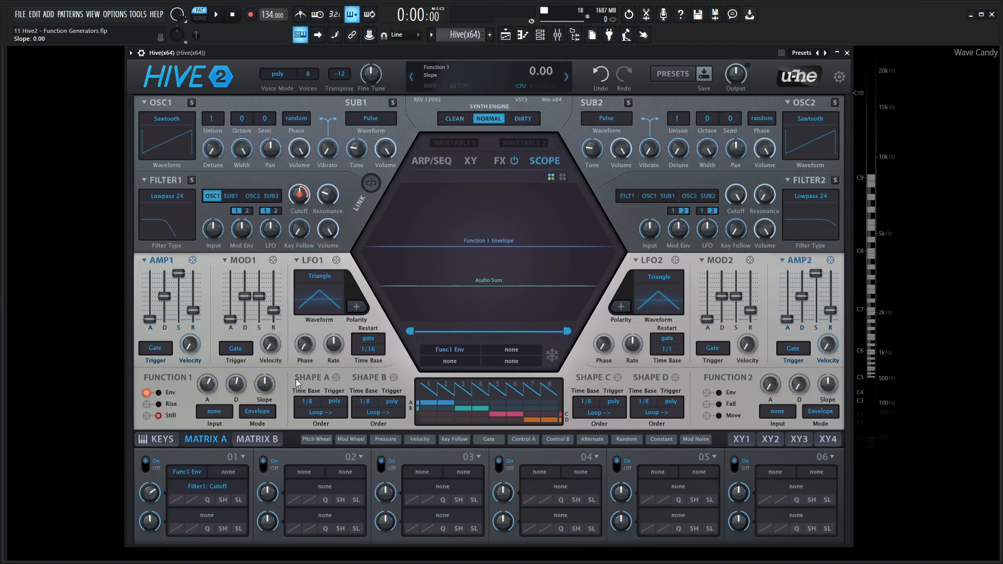
pyautogui.press('n')
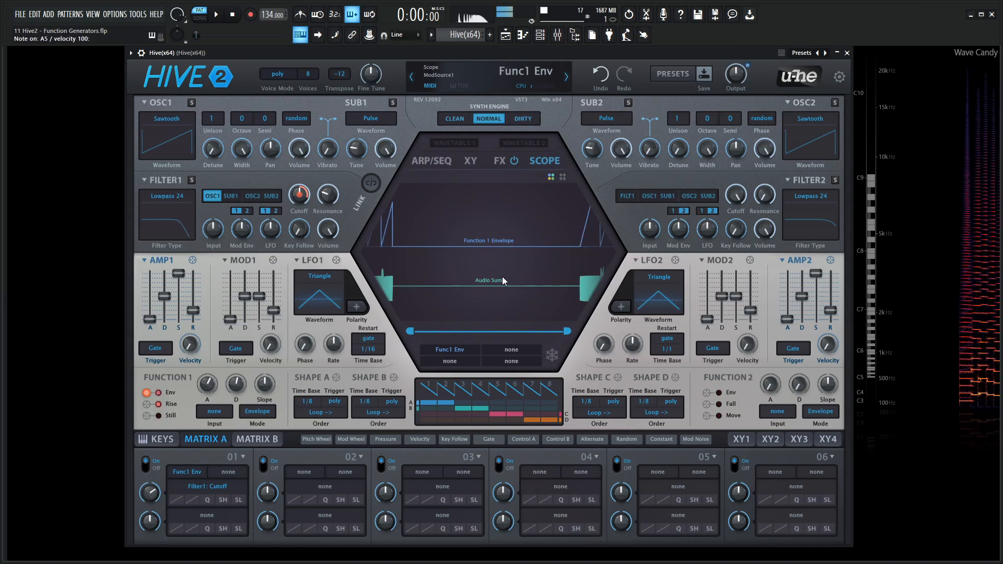
pyautogui.press('2')
pyautogui.press('3')
pyautogui.press('2')
pyautogui.press('n')
pyautogui.press('2')
pyautogui.press('3')
pyautogui.press('2')
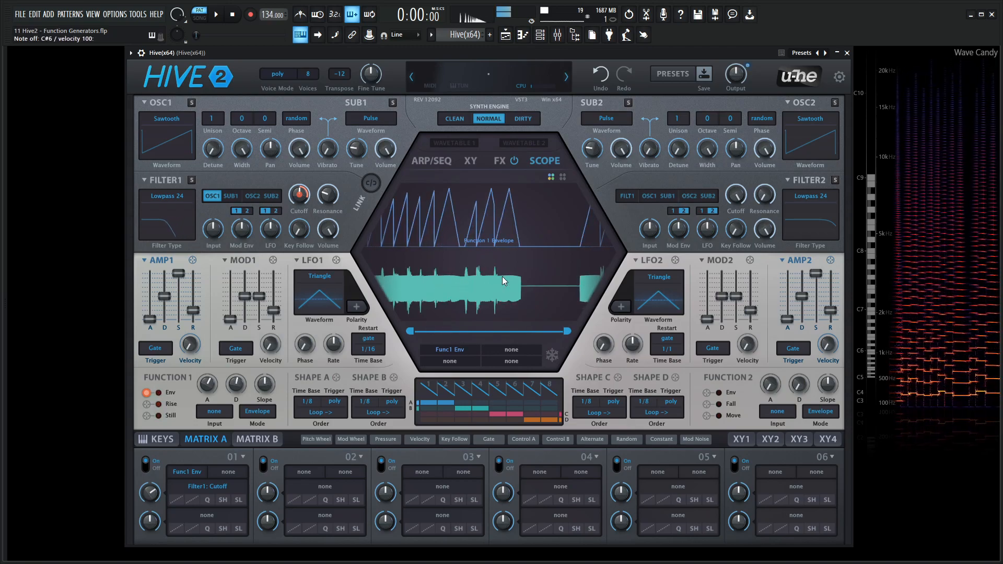
pyautogui.press('n')
pyautogui.press('2')
pyautogui.press('3')
# Set the Function 1 slope to -79 and play notes to examine the envelope's curve
pyautogui.press('2')
pyautogui.moveTo(256, 385)
pyautogui.mouseDown()
pyautogui.moveTo(267, 363)
pyautogui.moveTo(268, 387)
pyautogui.mouseUp()
pyautogui.press('2')
pyautogui.press('n')
pyautogui.press('m')
pyautogui.press('2')
pyautogui.press('m')
pyautogui.press('n')
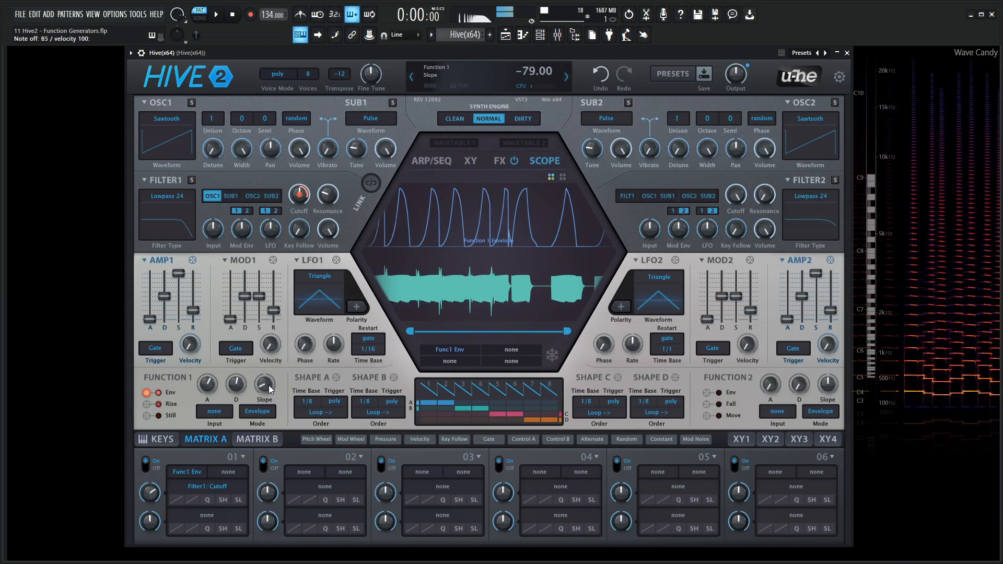
# Reset the Function 1 slope to its default and set the Function 1 input source to LFO1
pyautogui.doubleClick(265, 386)
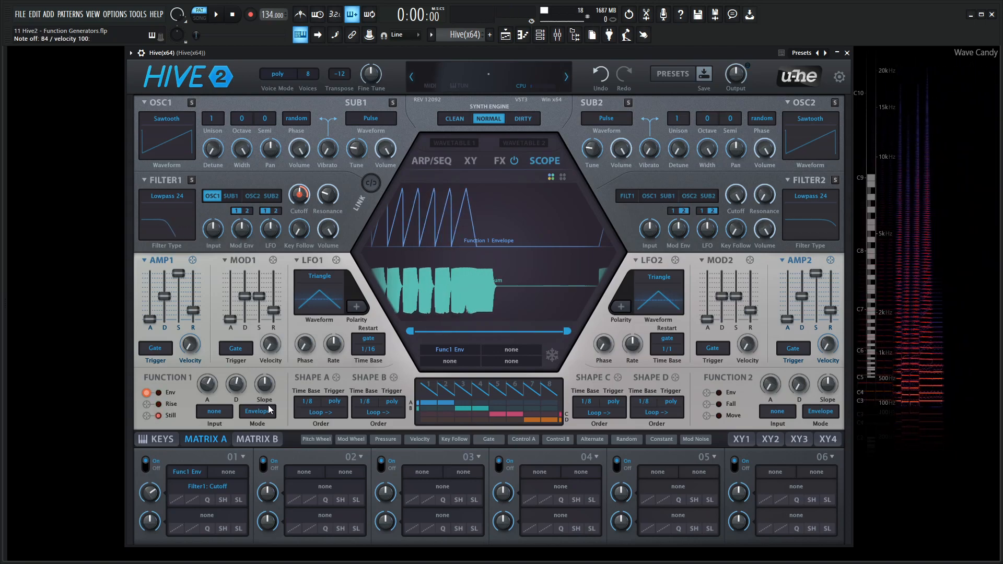
pyautogui.click(215, 414)
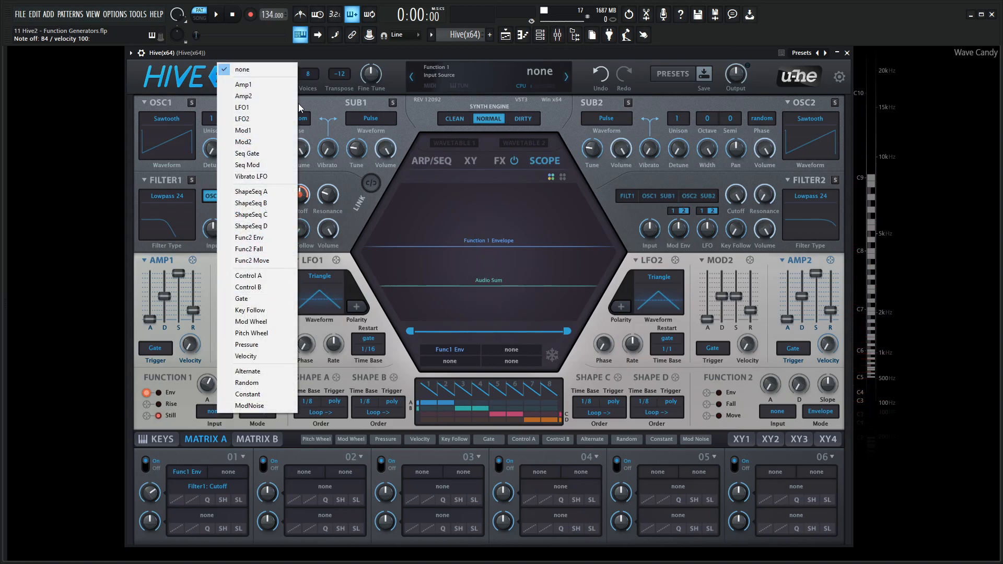
pyautogui.click(268, 110)
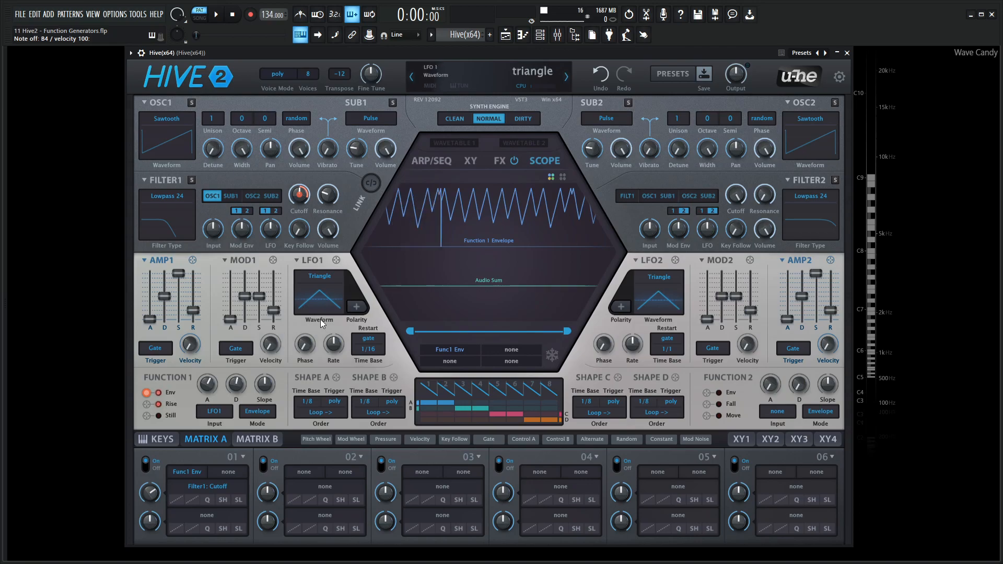
# Assign LFO1 as the scope's second source and set the LFO1 time base to 1/2
pyautogui.moveTo(338, 260)
pyautogui.mouseDown()
pyautogui.moveTo(463, 280)
pyautogui.moveTo(444, 278)
pyautogui.mouseUp()
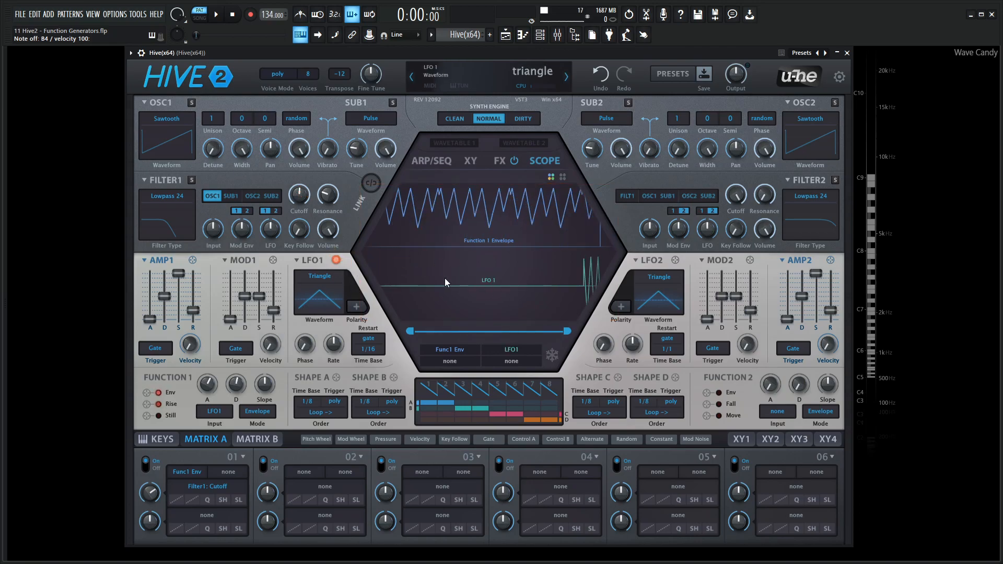
pyautogui.click(368, 349)
pyautogui.click(409, 138)
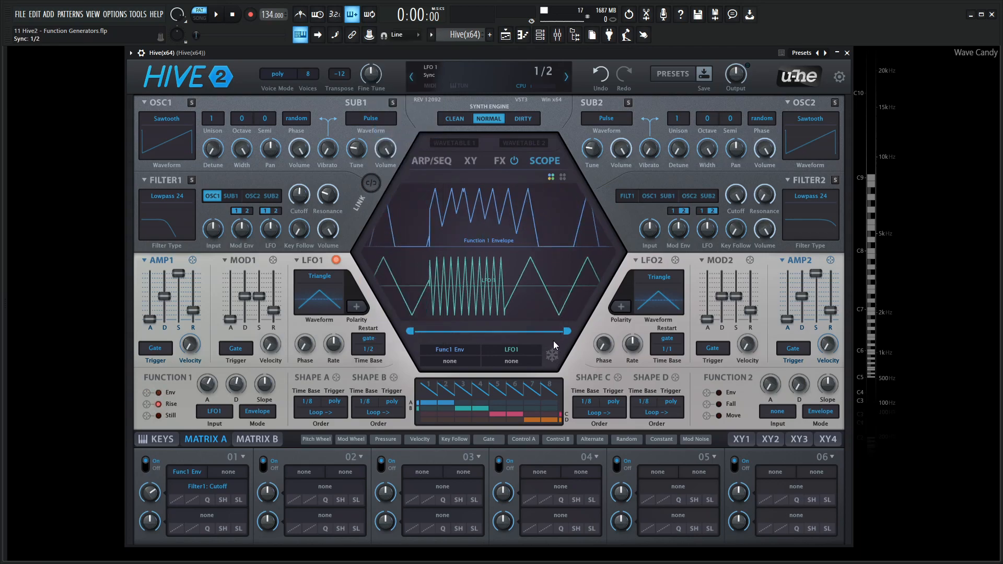
# Freeze the scope, examine how the Function 1 envelope lines up with the LFO1 triangle, and resume the live display
pyautogui.click(557, 356)
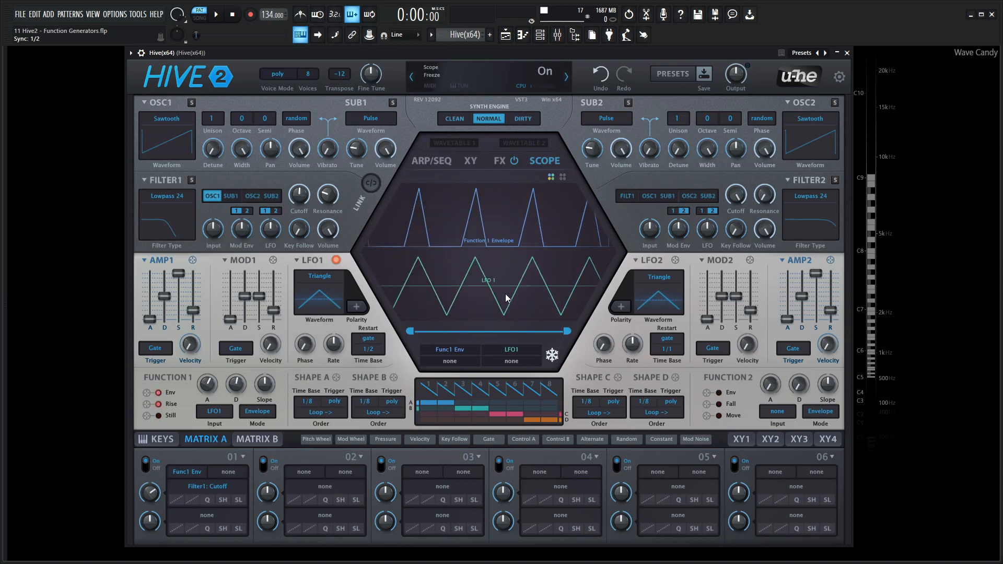
pyautogui.moveTo(418, 335); pyautogui.dragTo(478, 332)
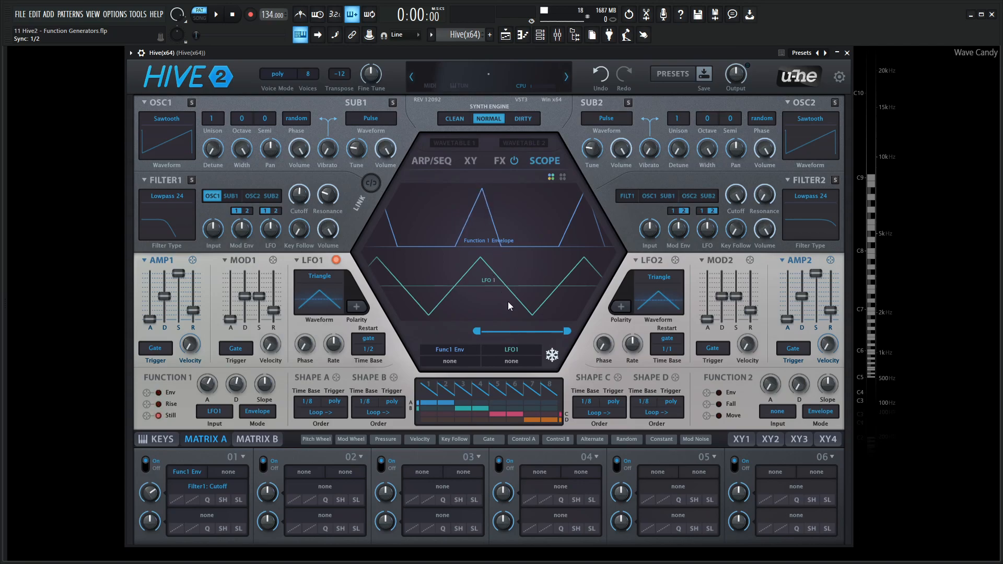
pyautogui.moveTo(480, 331); pyautogui.dragTo(500, 332)
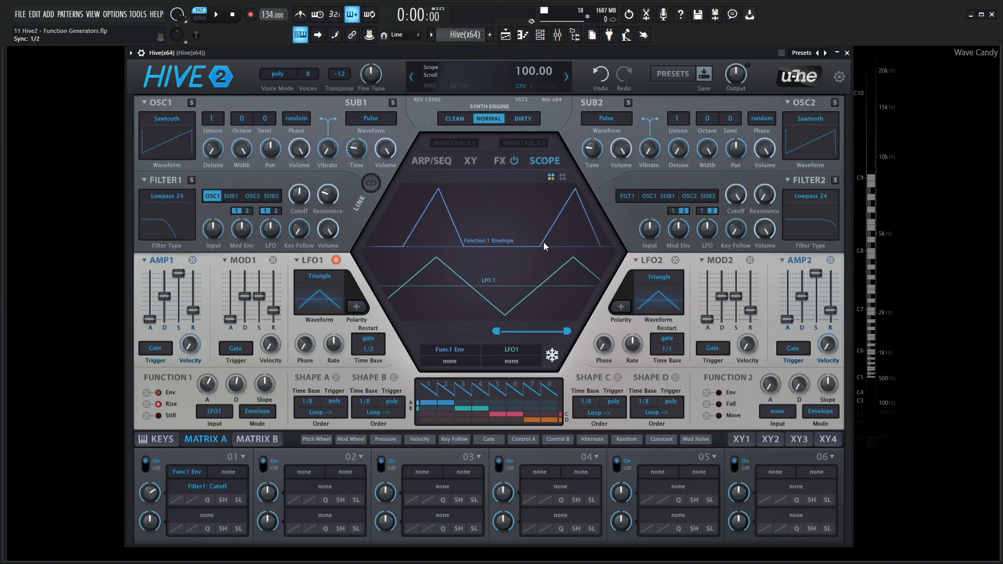
pyautogui.moveTo(498, 332); pyautogui.dragTo(409, 332)
pyautogui.click(556, 357)
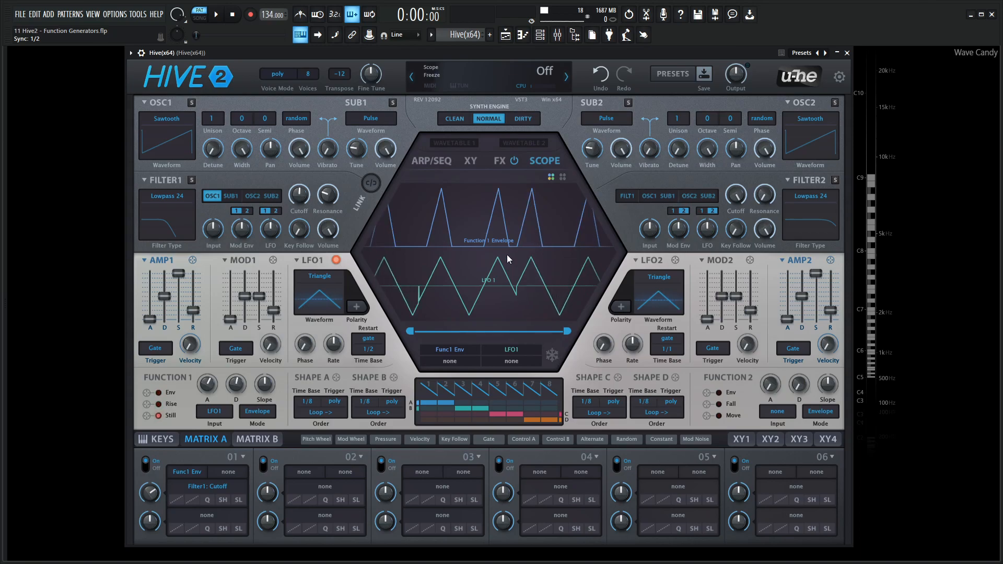
# Play repeated notes to examine how the gate-restarted LFO1 triggers the Function 1 envelope
pyautogui.press('s')
pyautogui.press('s')
pyautogui.press('s')
pyautogui.press('s')
pyautogui.press('s')
pyautogui.press('s')
pyautogui.press('s')
pyautogui.press('n')
pyautogui.press('n')
pyautogui.press('n')
pyautogui.press('n')
pyautogui.press('n')
pyautogui.press('n')
pyautogui.press('n')
pyautogui.press('n')
pyautogui.press('n')
pyautogui.press('n')
pyautogui.press('n')
pyautogui.press('n')
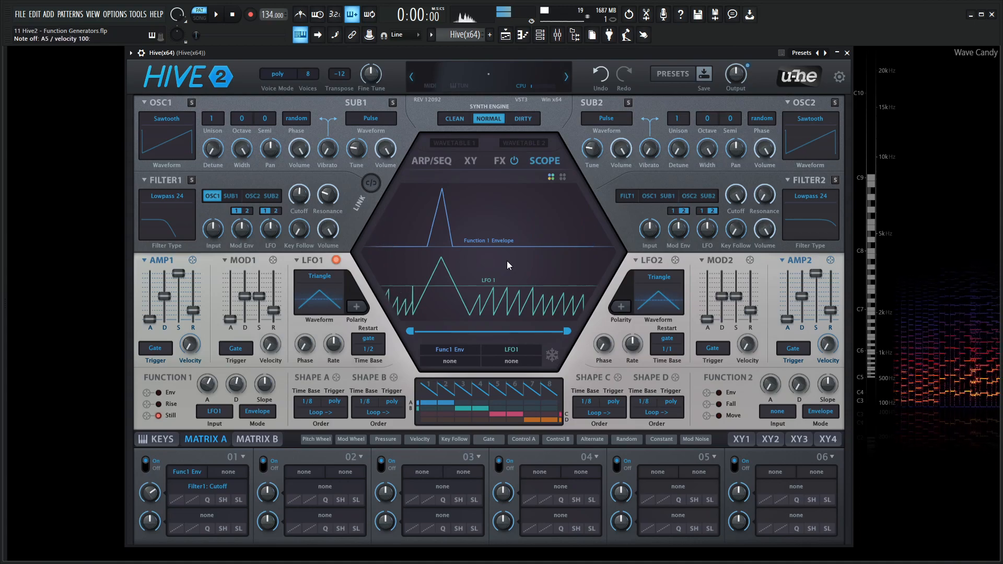
pyautogui.press('l')
pyautogui.press('l')
pyautogui.press('l')
pyautogui.press('l')
pyautogui.press('l')
pyautogui.press('l')
pyautogui.press('.')
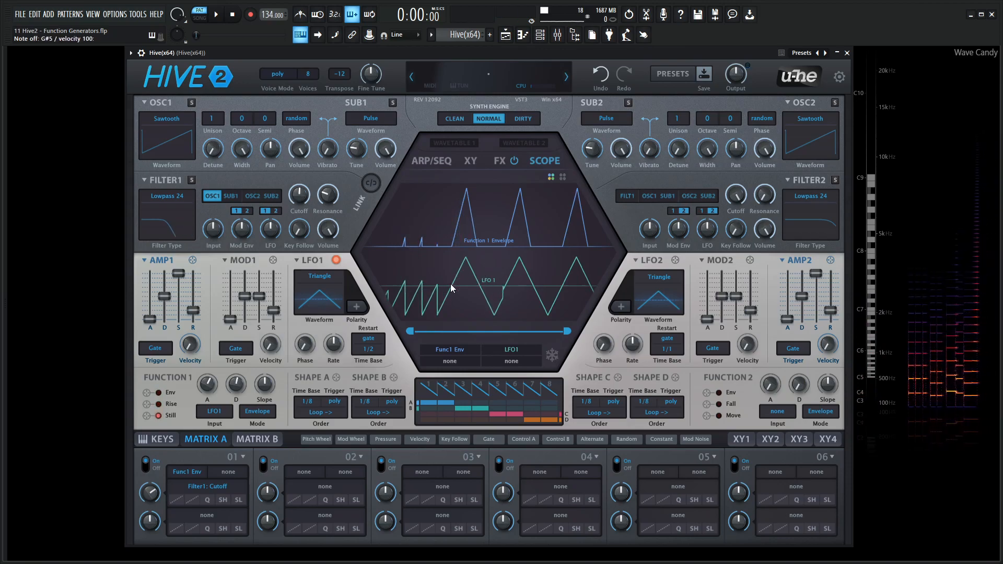
# Set the Function 1 decay to 82 and freeze the scope to examine the longer fall
pyautogui.moveTo(241, 389); pyautogui.dragTo(244, 346)
pyautogui.click(552, 356)
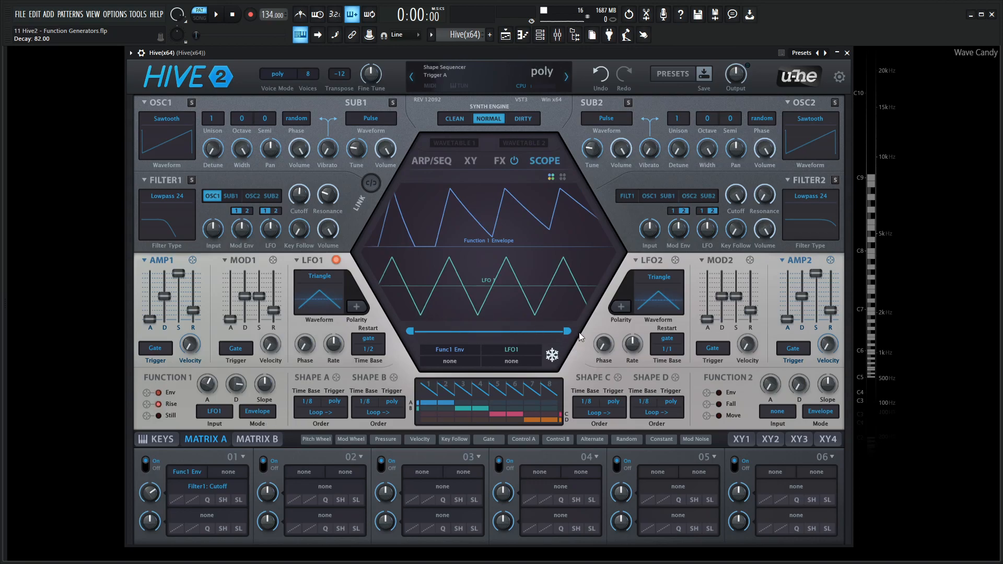
pyautogui.moveTo(567, 332); pyautogui.dragTo(539, 332)
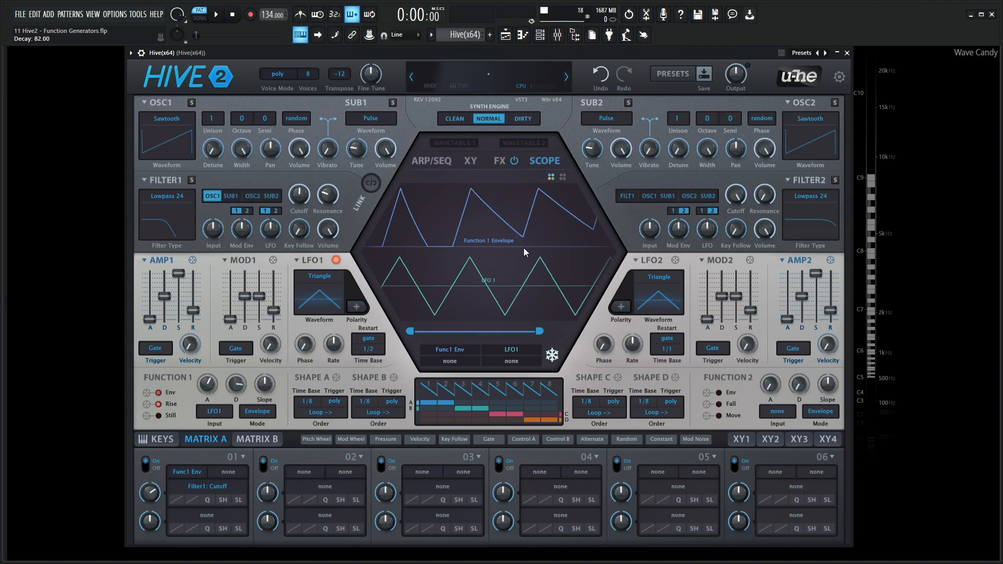
# Save the project and adjust the visible range of the scope traces
pyautogui.hotkey('ctrl', 's')
pyautogui.moveTo(544, 333); pyautogui.dragTo(553, 332)
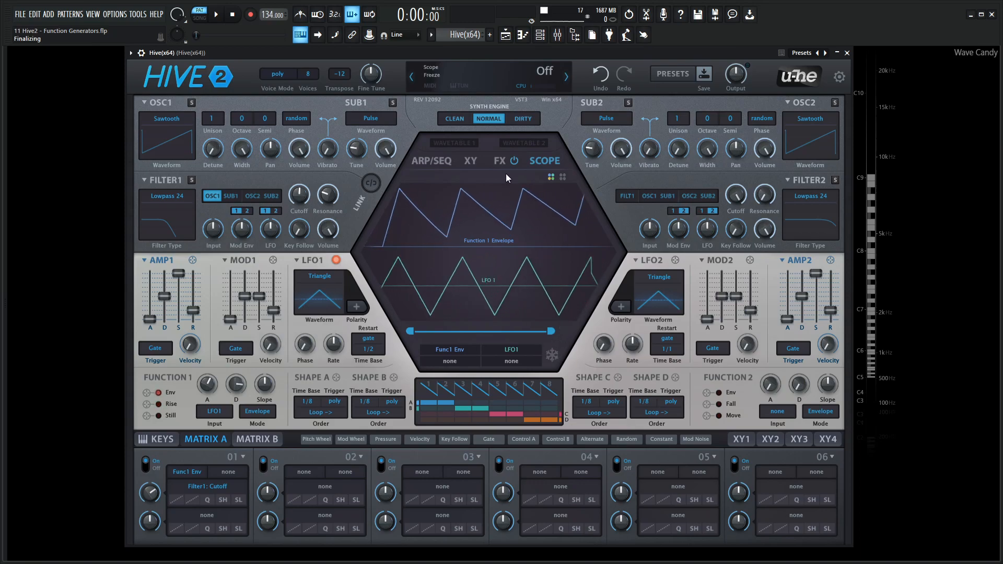
# Set the Function 1 mode to One Shot and examine the envelope against LFO1 in the frozen scope
pyautogui.click(261, 414)
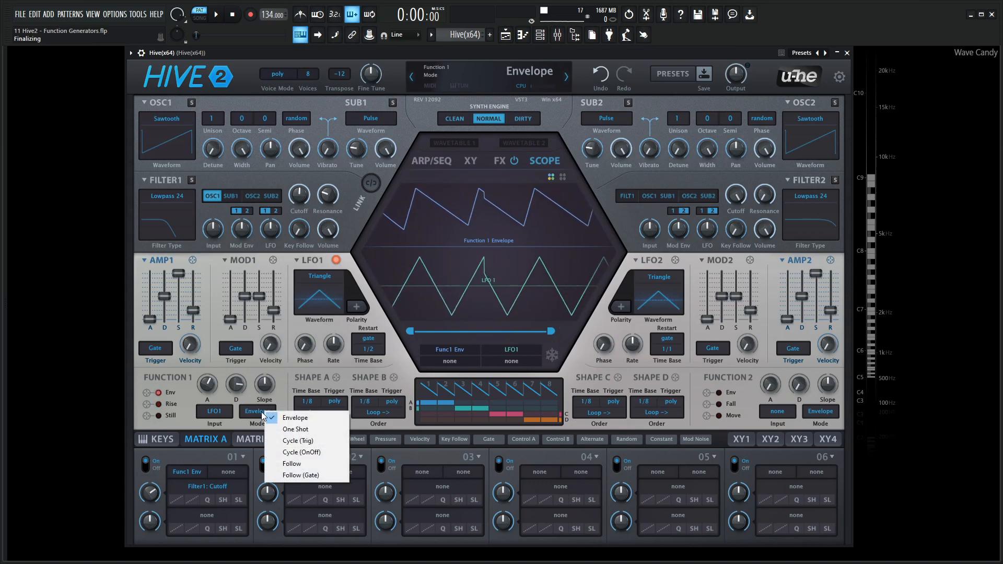
pyautogui.click(296, 429)
pyautogui.click(553, 357)
pyautogui.click(553, 357)
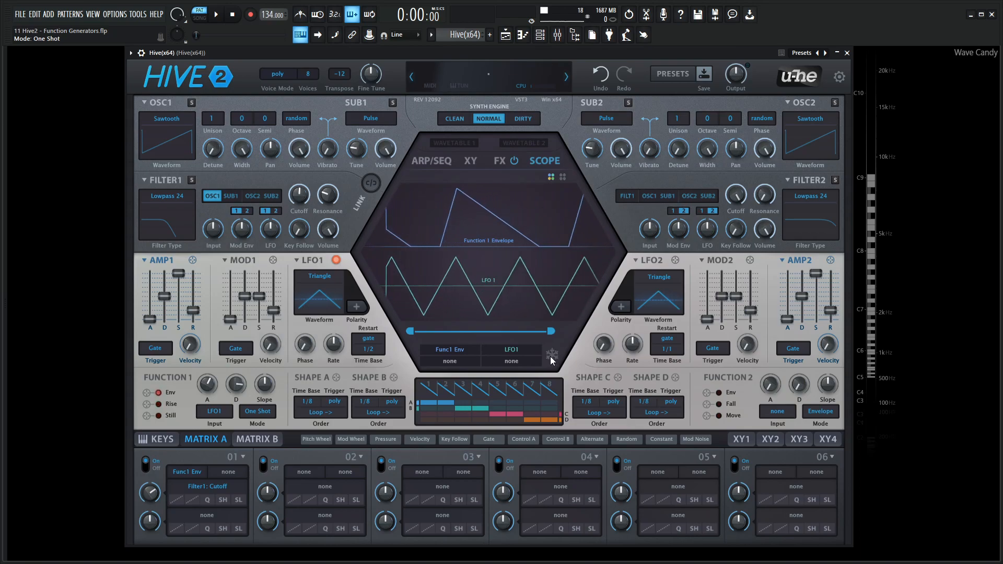
pyautogui.click(552, 358)
pyautogui.moveTo(411, 333); pyautogui.dragTo(427, 332)
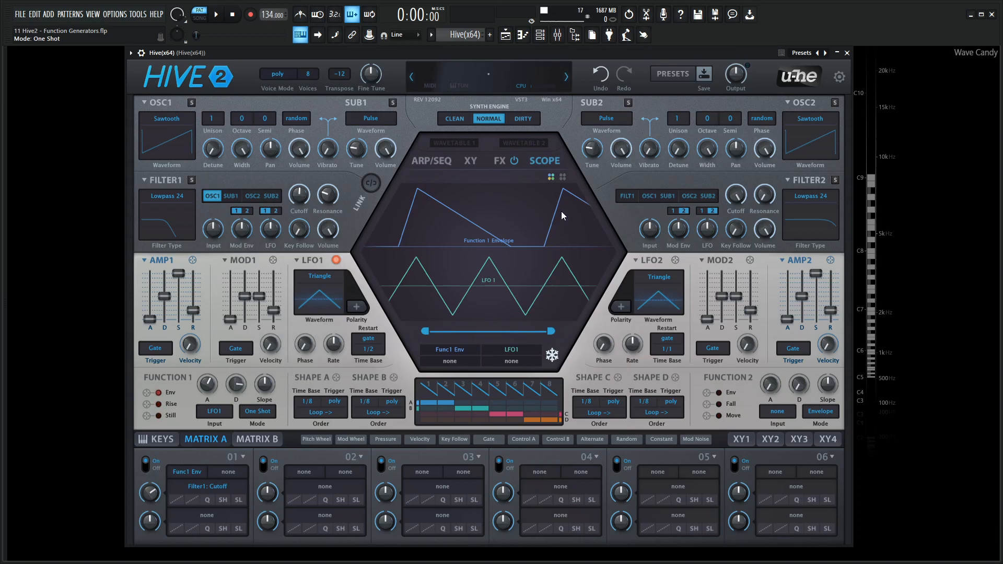
# Set the Function 1 input source to none and its mode to Cycle (Trig)
pyautogui.click(258, 413)
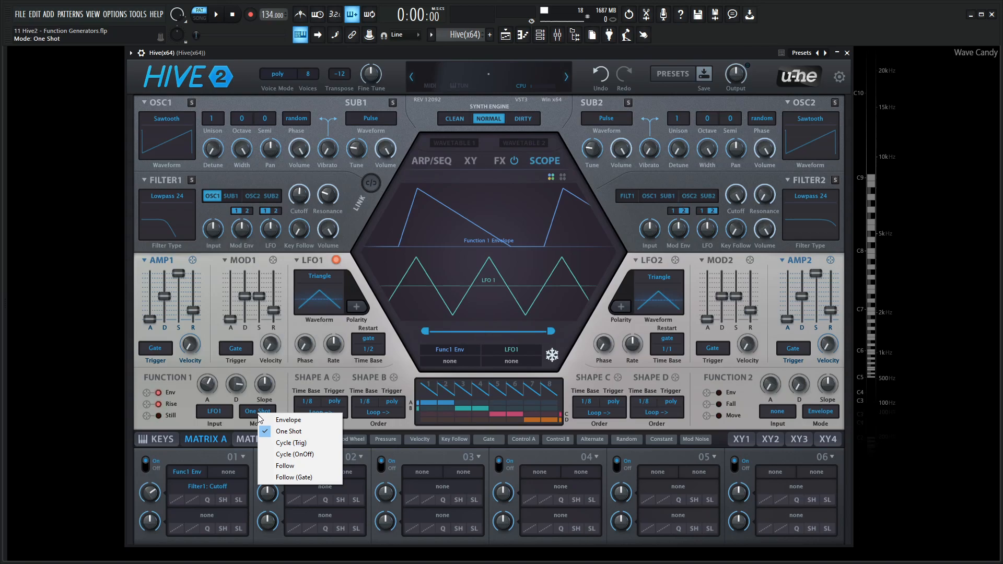
pyautogui.click(220, 410)
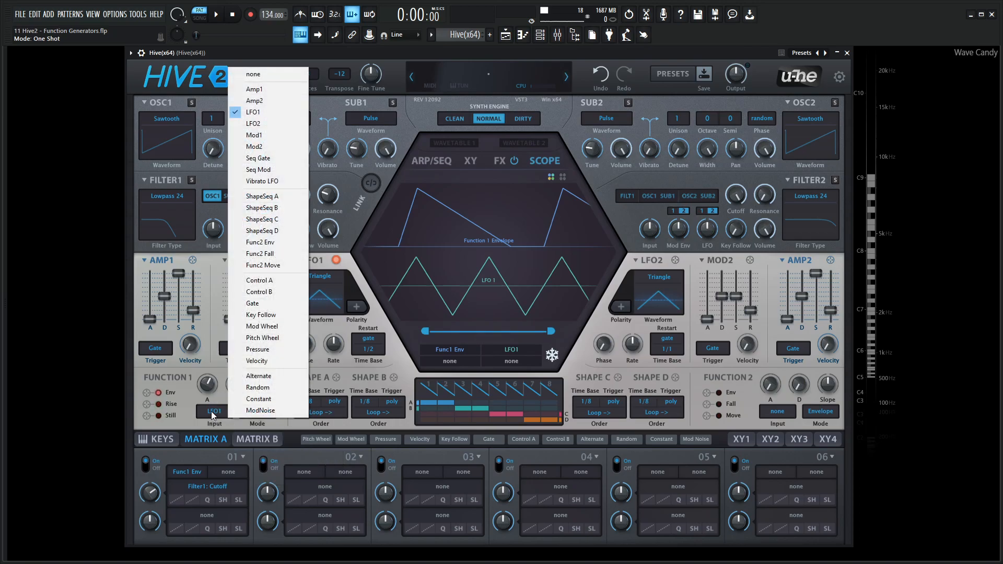
pyautogui.click(237, 67)
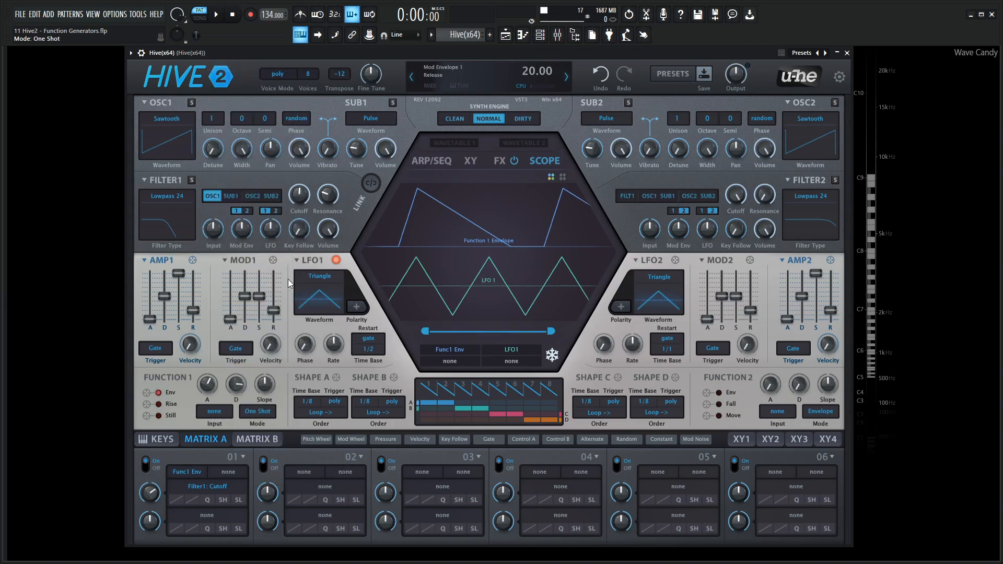
pyautogui.click(261, 411)
pyautogui.click(320, 438)
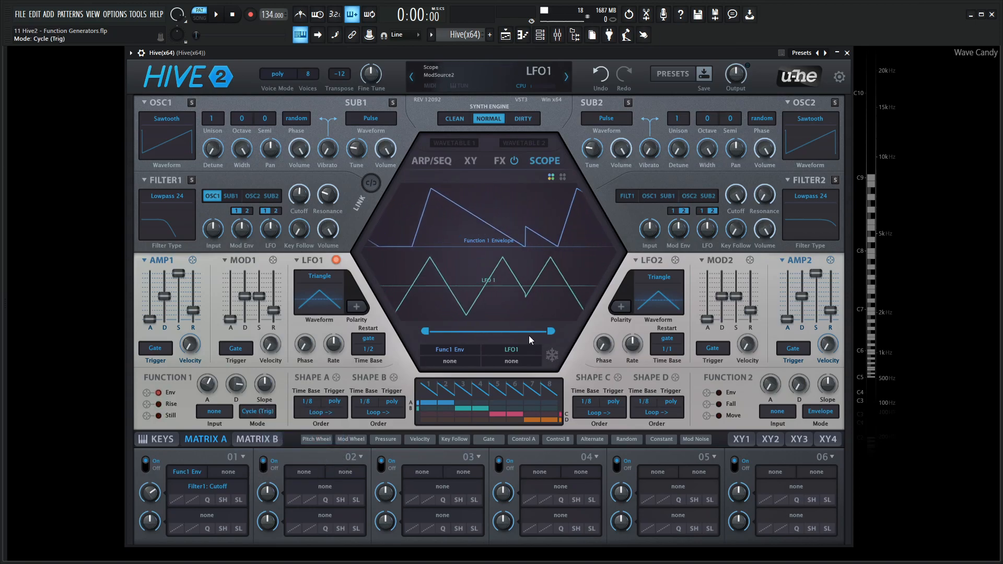
# Shorten the Function 1 decay, set its attack to 56, and play notes to examine the cycling envelope
pyautogui.moveTo(236, 384); pyautogui.dragTo(237, 431)
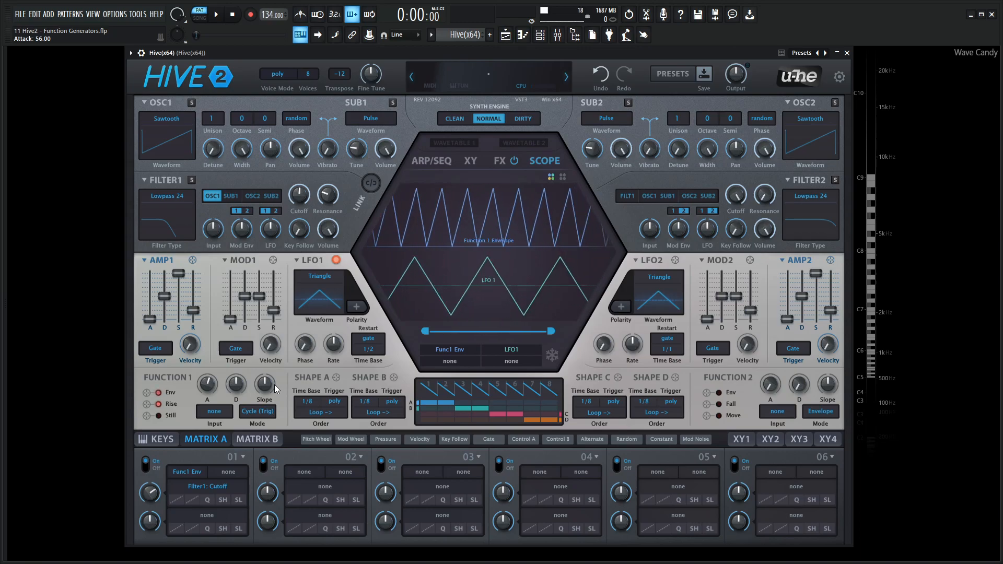
pyautogui.press('s')
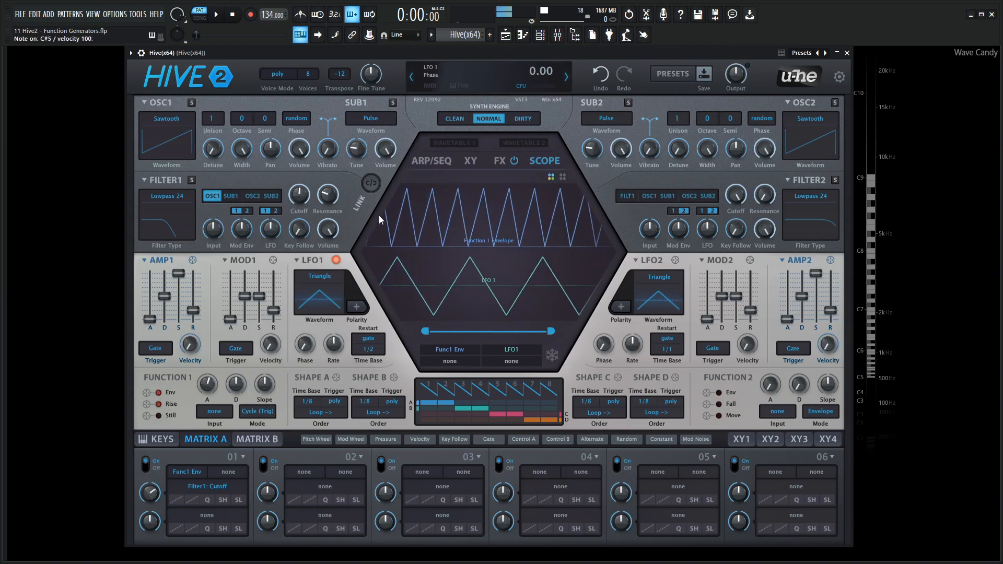
pyautogui.press('s')
pyautogui.press('m')
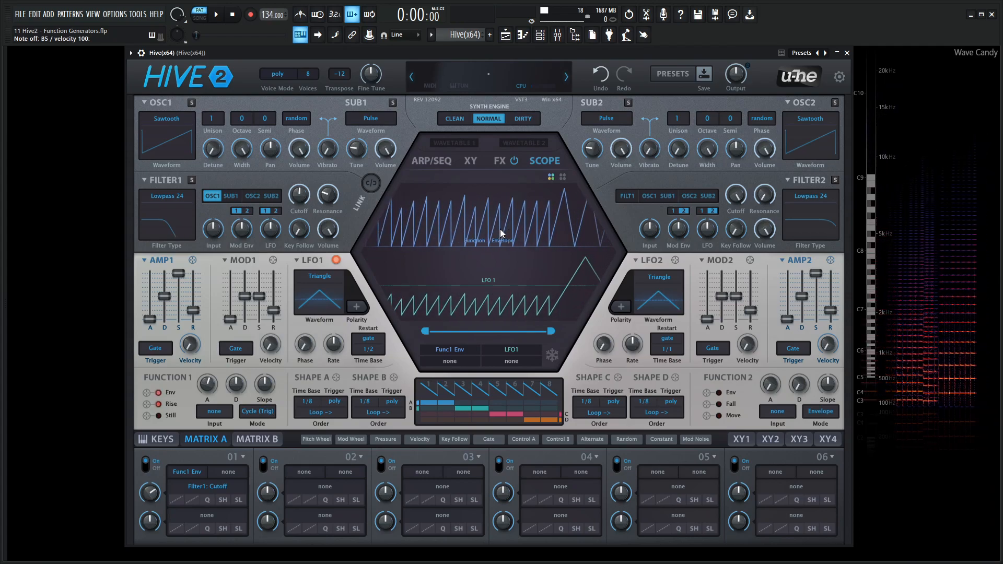
pyautogui.press('w')
pyautogui.press('m')
pyautogui.press('w')
pyautogui.press('m')
pyautogui.press('w')
pyautogui.press('m')
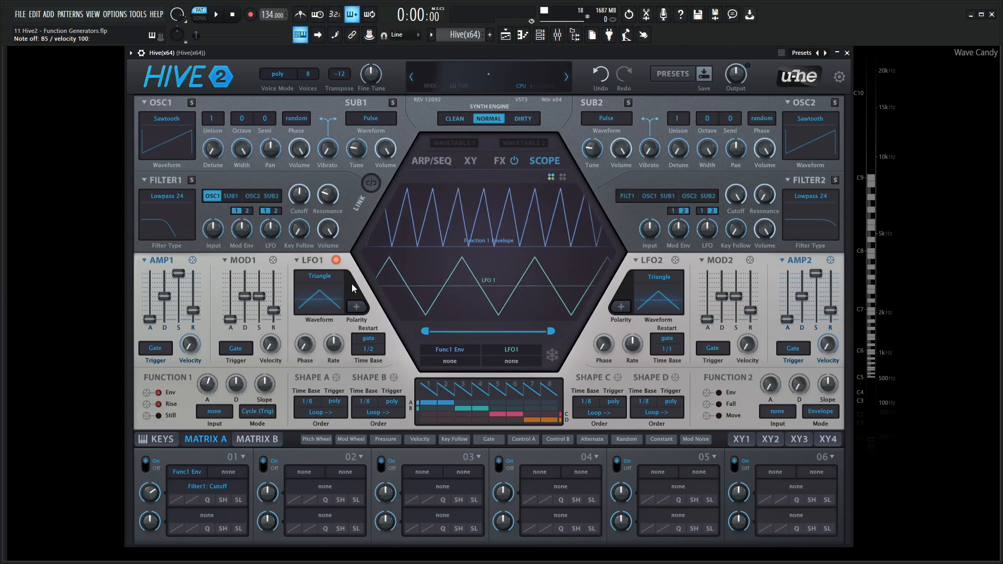
# Set the Function 1 input source back to LFO1 and its decay to 67
pyautogui.click(229, 412)
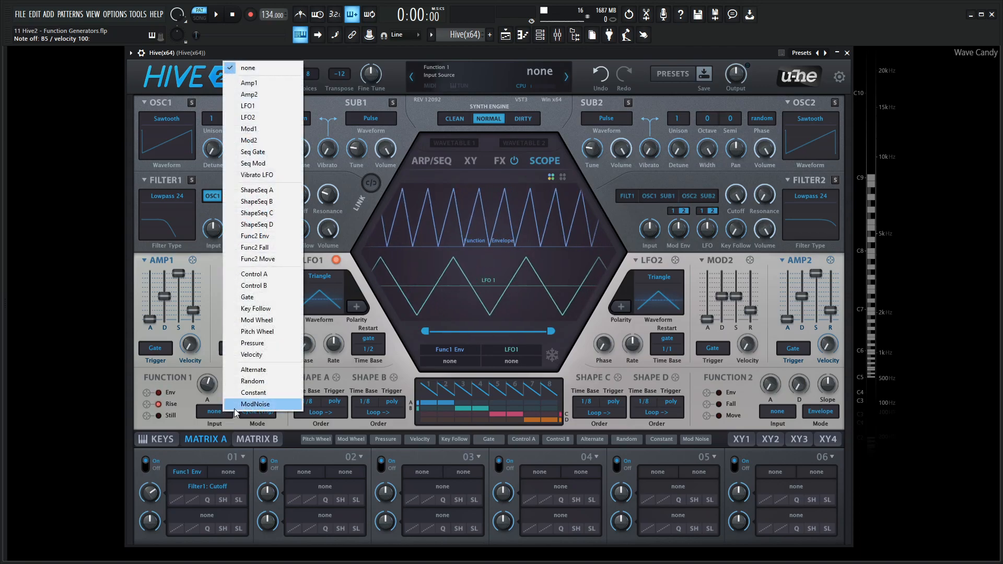
pyautogui.click(247, 105)
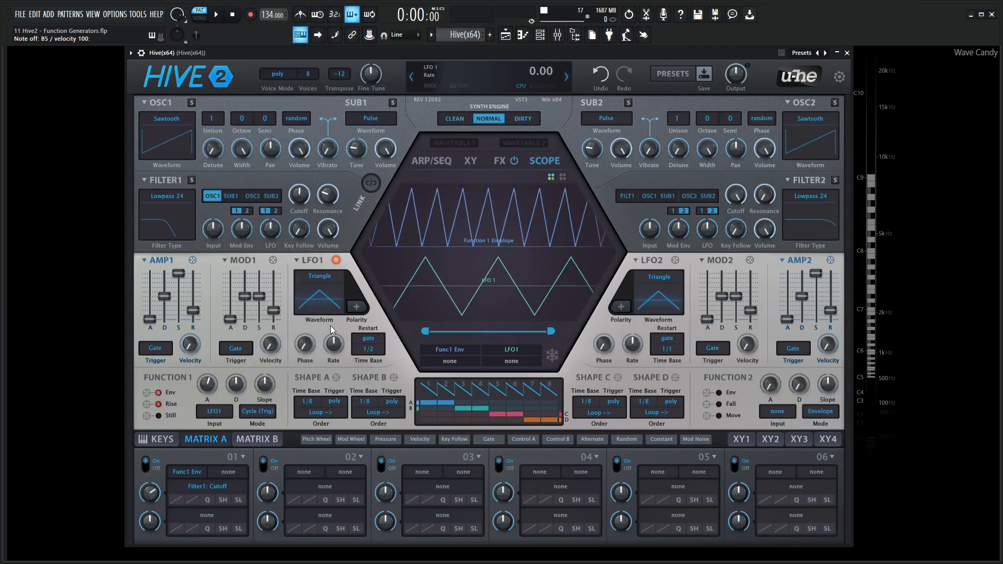
pyautogui.moveTo(240, 387); pyautogui.dragTo(241, 362)
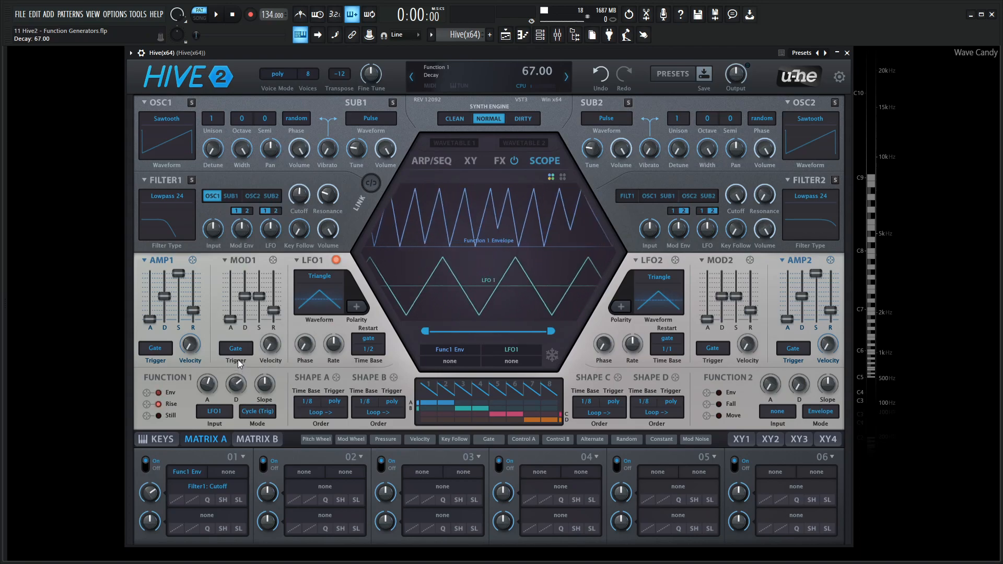
# Freeze the scope to examine how LFO1 retriggers the cycling envelope, and resume the live display
pyautogui.click(552, 356)
pyautogui.moveTo(426, 331); pyautogui.dragTo(403, 335)
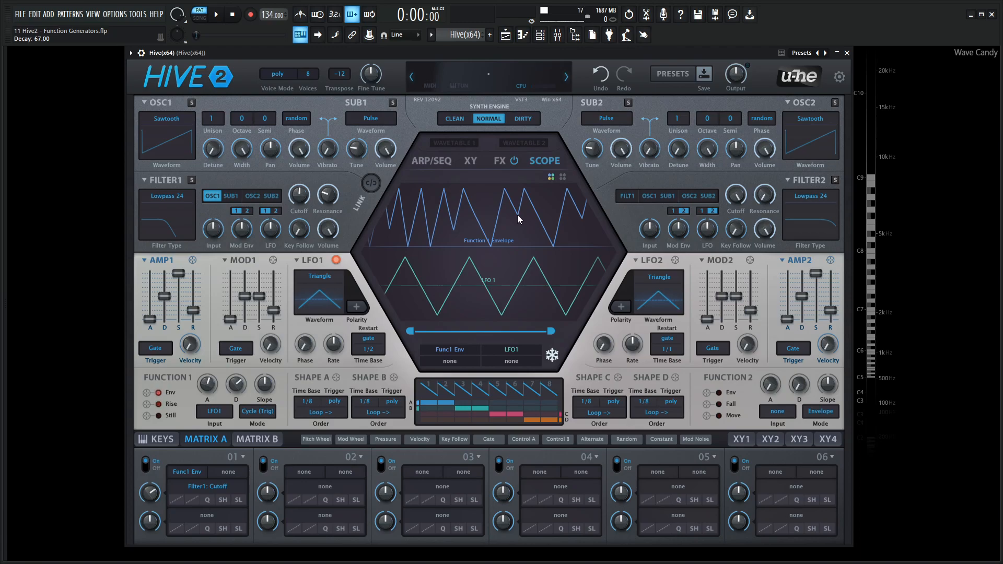
pyautogui.click(552, 355)
pyautogui.moveTo(552, 331); pyautogui.dragTo(587, 329)
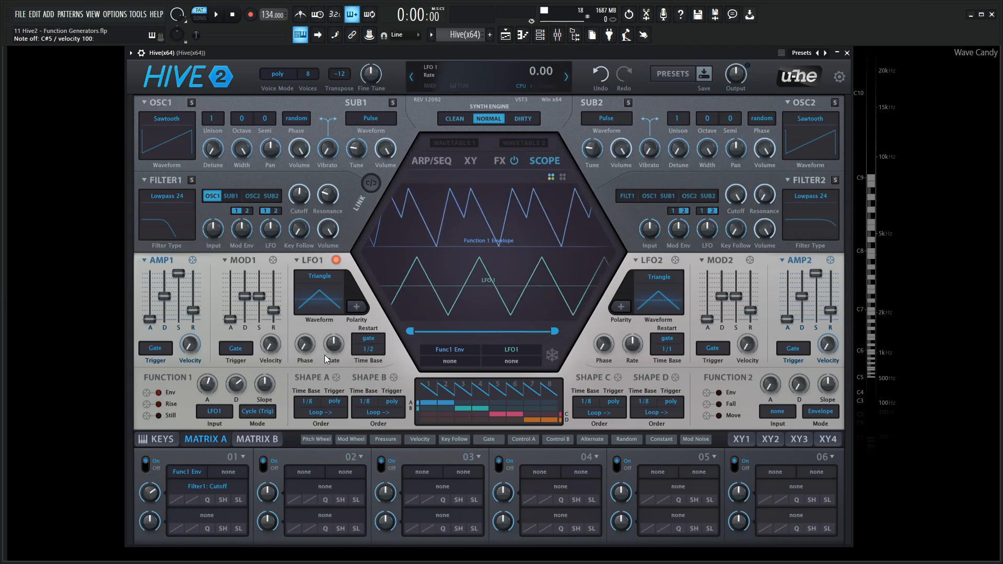
# Set the Function 1 mode to Cycle (OnOff) and examine its envelope against LFO1 in the frozen scope
pyautogui.click(257, 411)
pyautogui.click(308, 451)
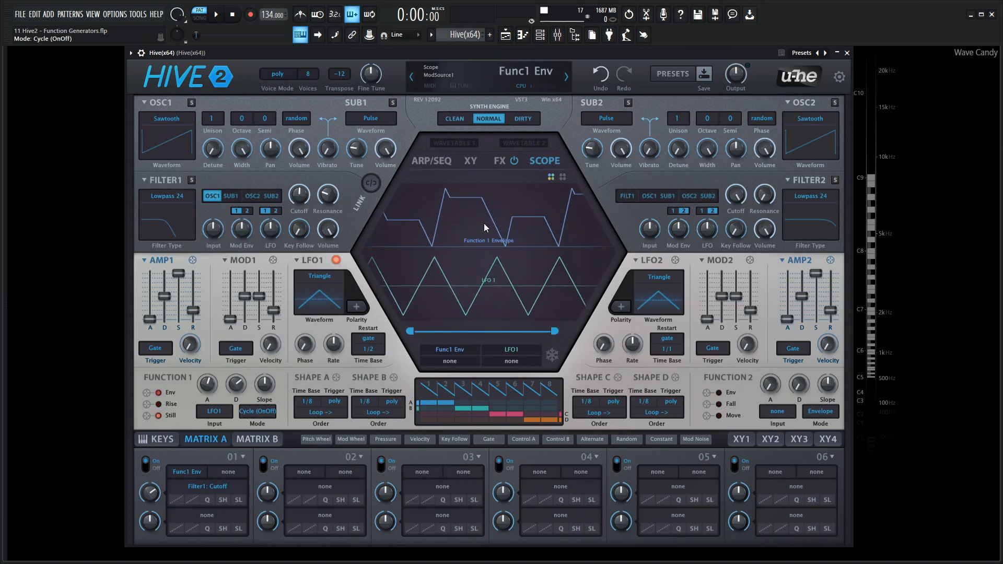
pyautogui.click(552, 355)
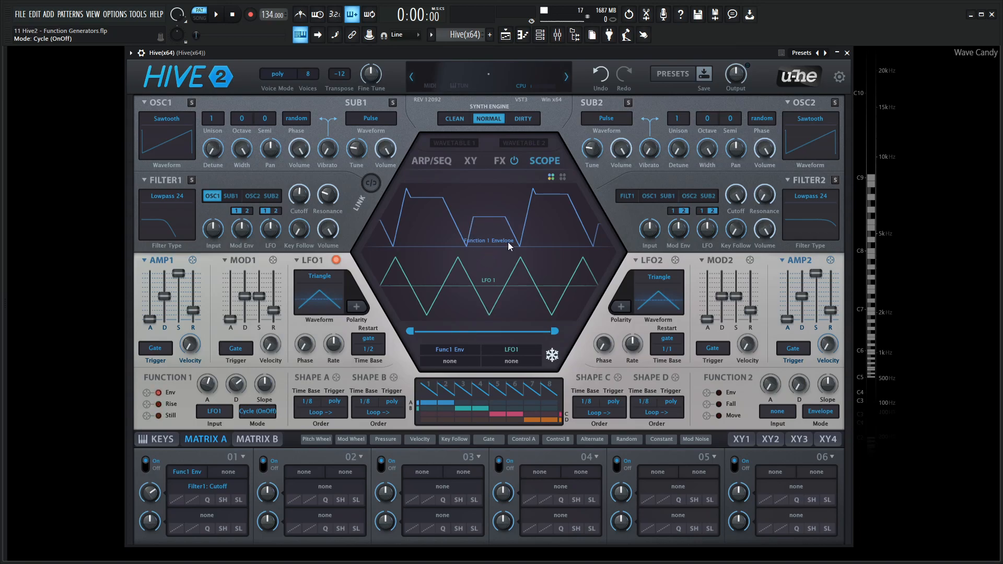
pyautogui.click(551, 352)
# Set the LFO1 rate to -3.00 and examine how it holds and cycles the Function 1 envelope in the frozen scope
pyautogui.moveTo(335, 349); pyautogui.dragTo(336, 347)
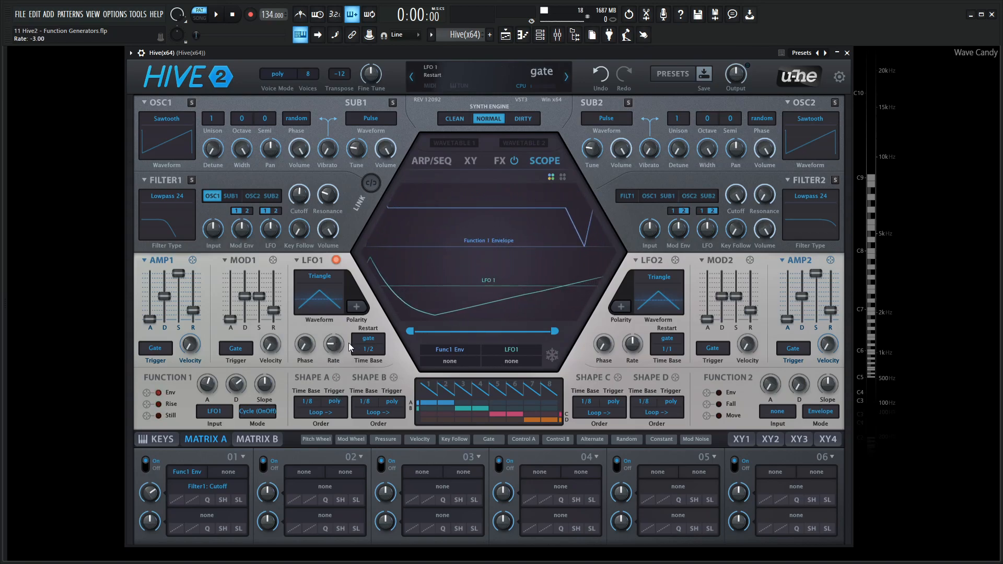
pyautogui.click(553, 358)
pyautogui.moveTo(412, 330); pyautogui.dragTo(381, 325)
pyautogui.moveTo(555, 332); pyautogui.dragTo(601, 334)
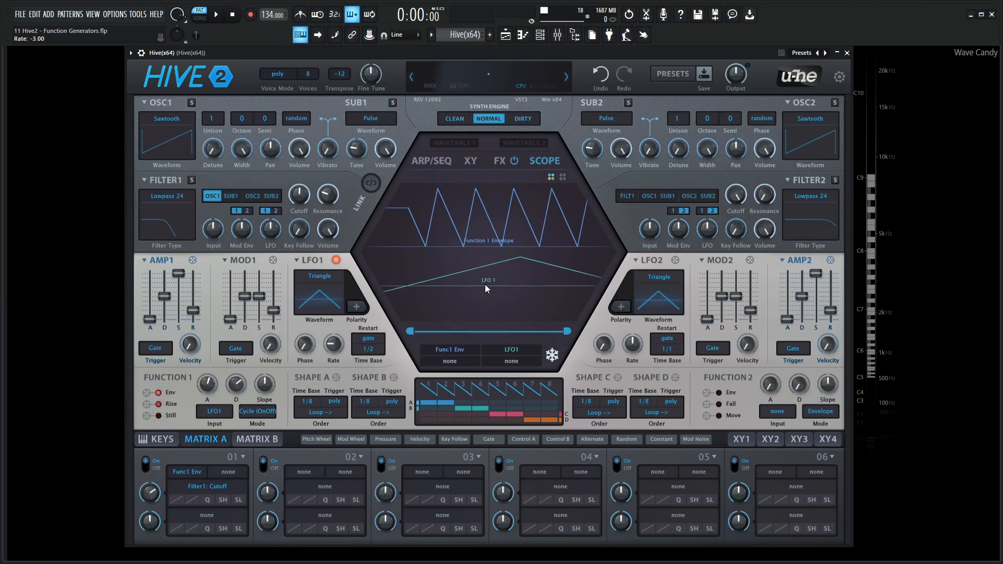
pyautogui.moveTo(413, 332)
pyautogui.mouseDown()
pyautogui.moveTo(428, 333)
pyautogui.moveTo(408, 330)
pyautogui.mouseUp()
pyautogui.click(557, 358)
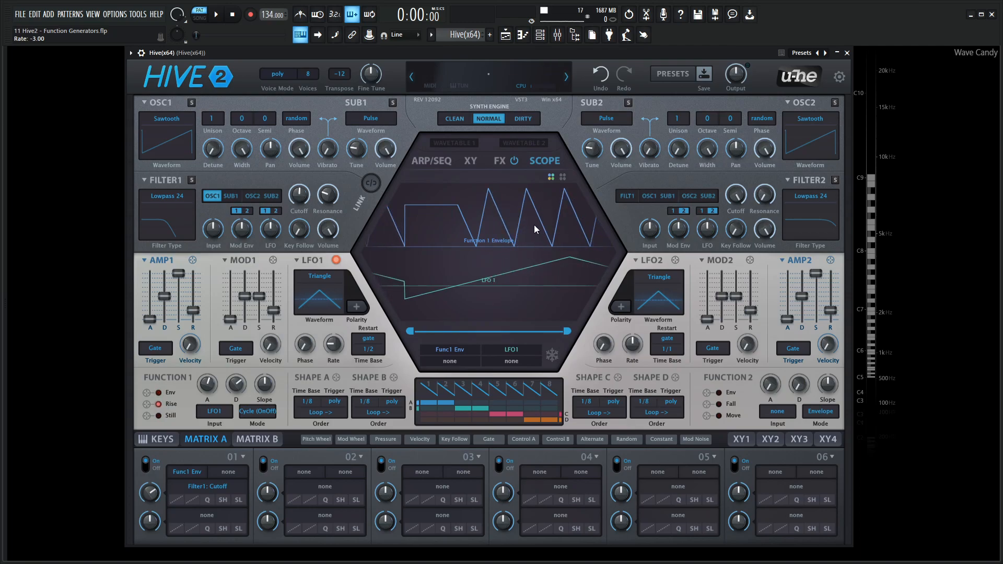
# Set the LFO1 rate to 1.90 and examine how the faster LFO triggers the cycling Function 1 envelope in the scope
pyautogui.click(480, 292)
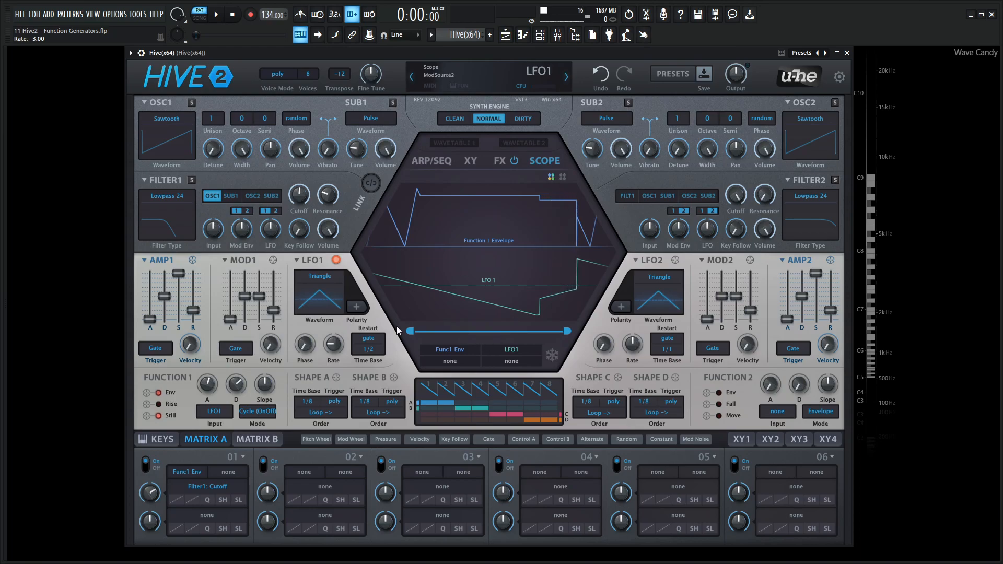
pyautogui.moveTo(333, 345)
pyautogui.mouseDown()
pyautogui.moveTo(338, 312)
pyautogui.moveTo(336, 360)
pyautogui.mouseUp()
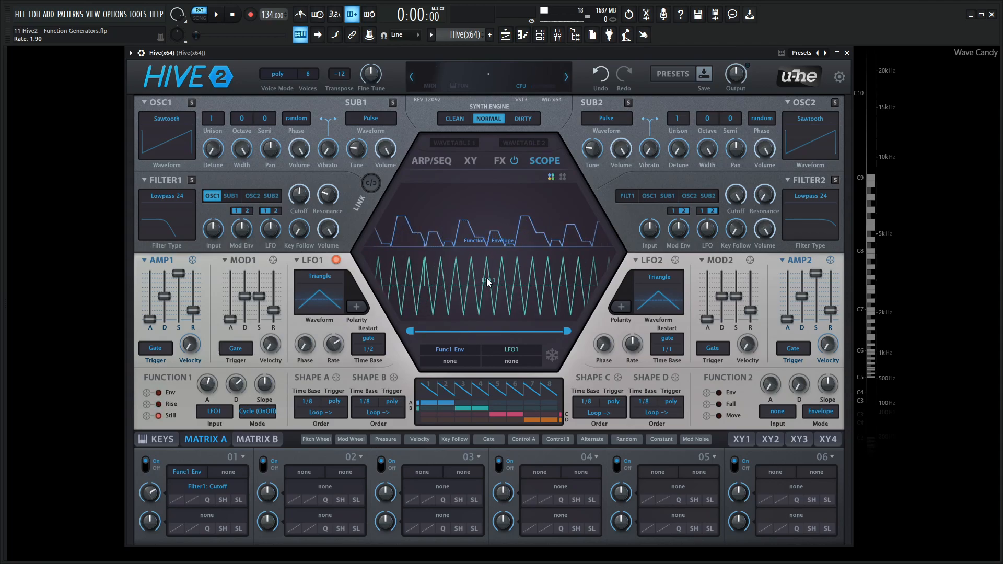
pyautogui.moveTo(375, 349)
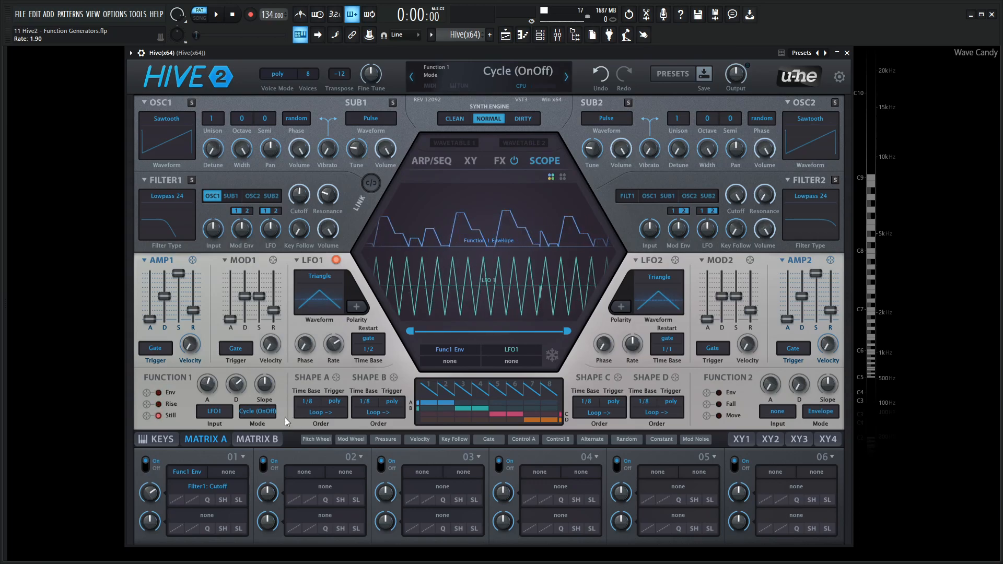
# Set Function 1 to Follow mode with a shorter decay and the LFO1 rate to 0.00, and compare both curves in the frozen scope
pyautogui.click(266, 412)
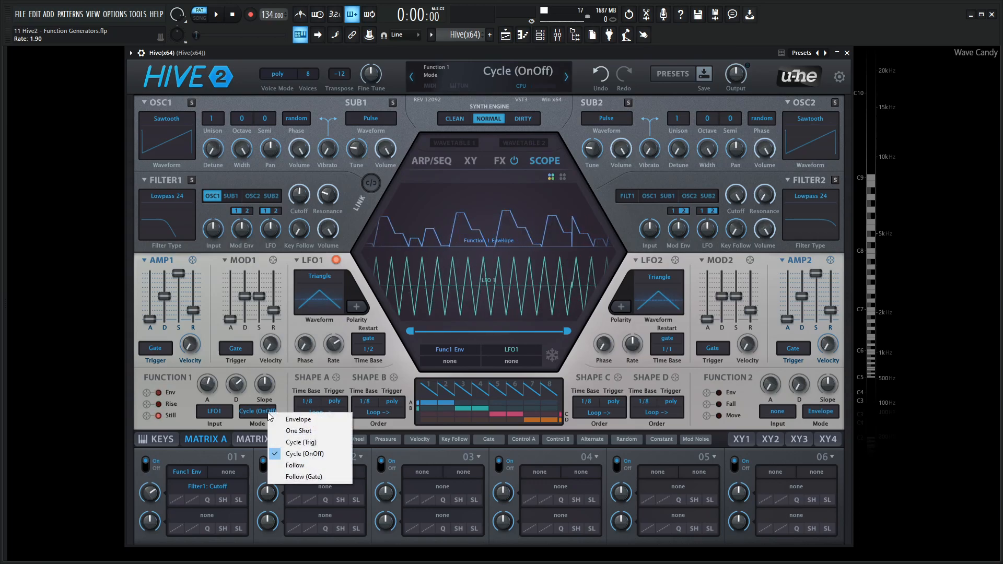
pyautogui.click(295, 465)
pyautogui.moveTo(246, 381); pyautogui.dragTo(237, 401)
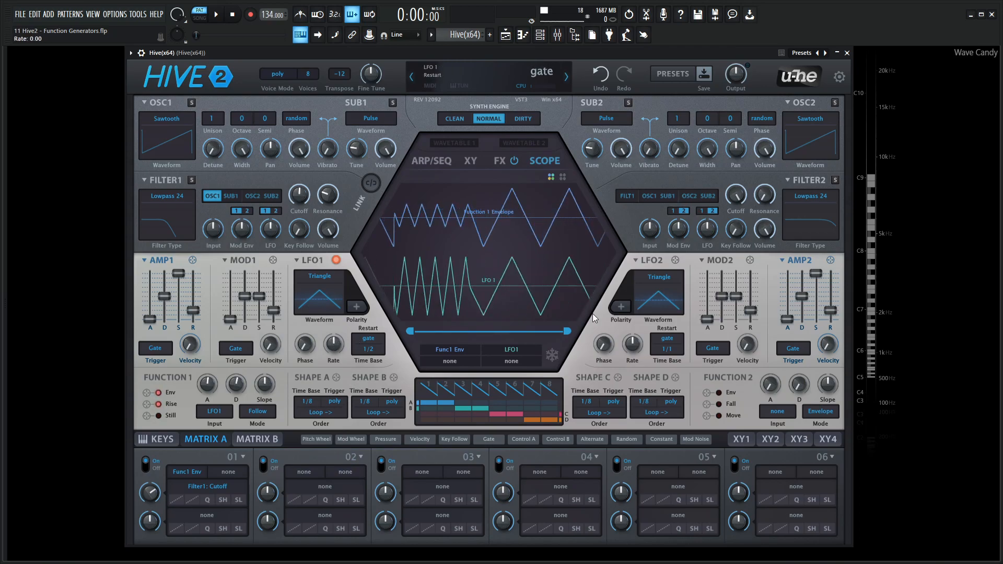
pyautogui.click(553, 357)
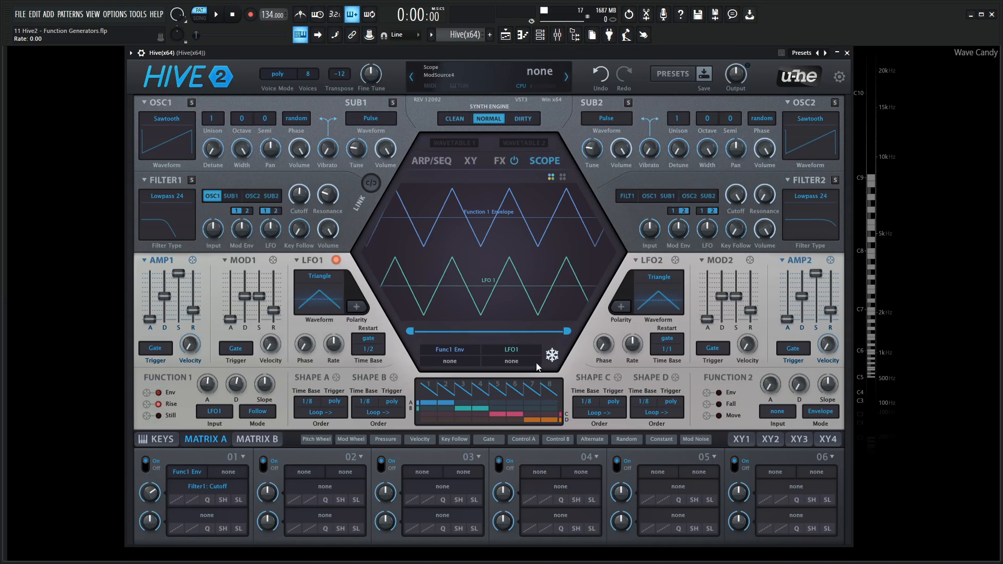
pyautogui.click(553, 355)
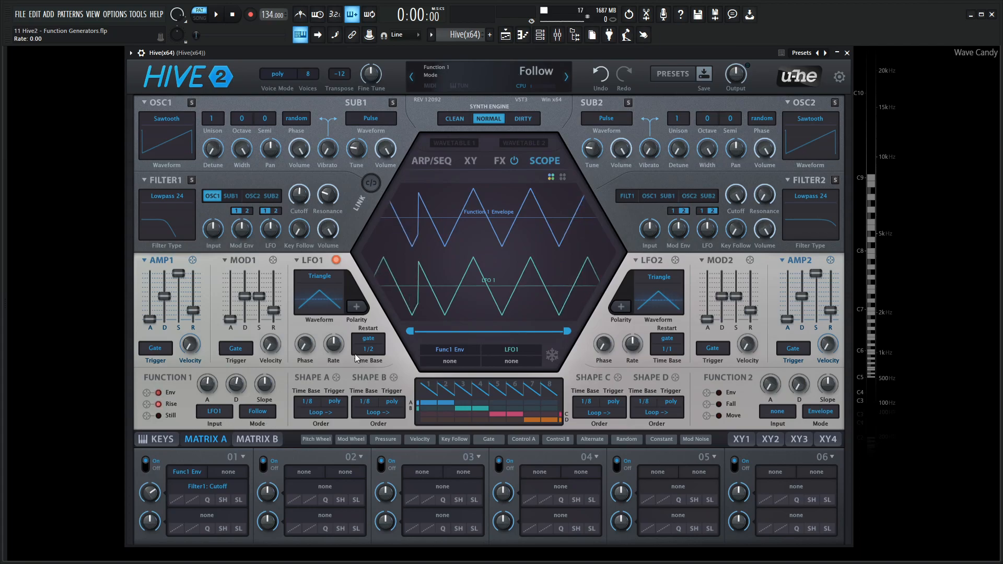
# Set the Function 1 attack to 68 and examine how its rise lags behind LFO1 in the frozen scope
pyautogui.moveTo(219, 385); pyautogui.dragTo(211, 363)
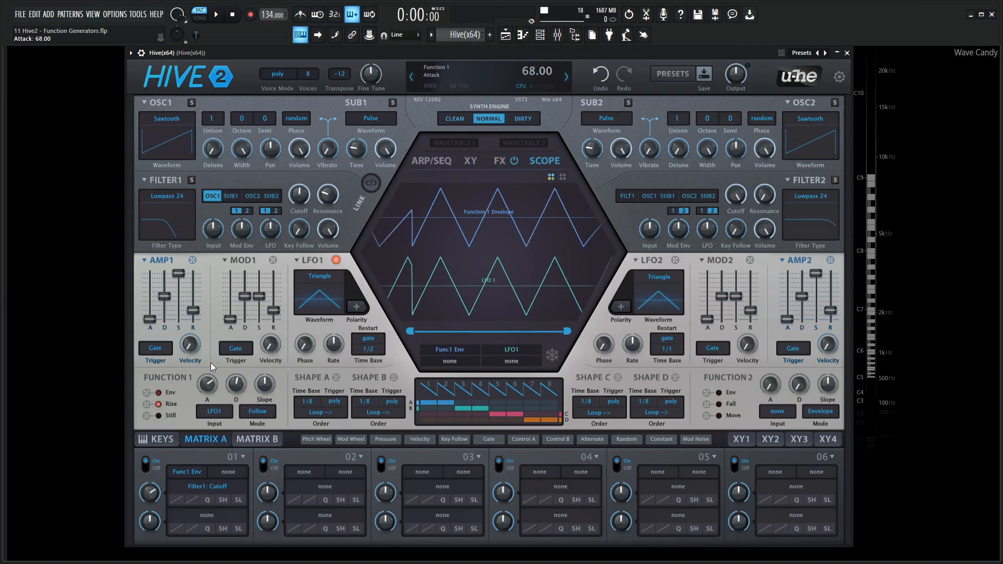
pyautogui.click(553, 356)
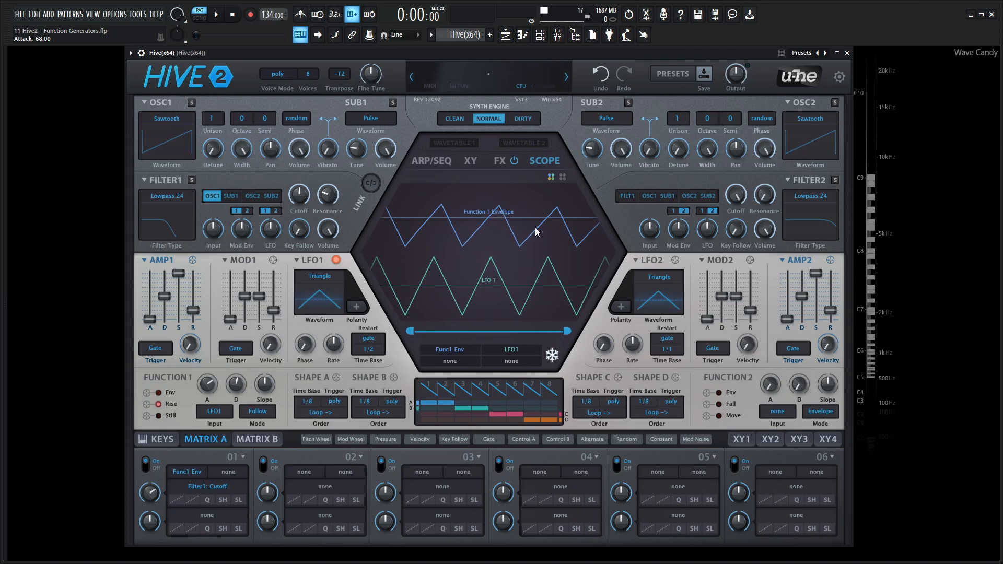
pyautogui.click(552, 356)
# Lower the Function 1 attack again, set its decay to 88, and examine the slower fall in the frozen scope
pyautogui.moveTo(208, 386); pyautogui.dragTo(239, 332)
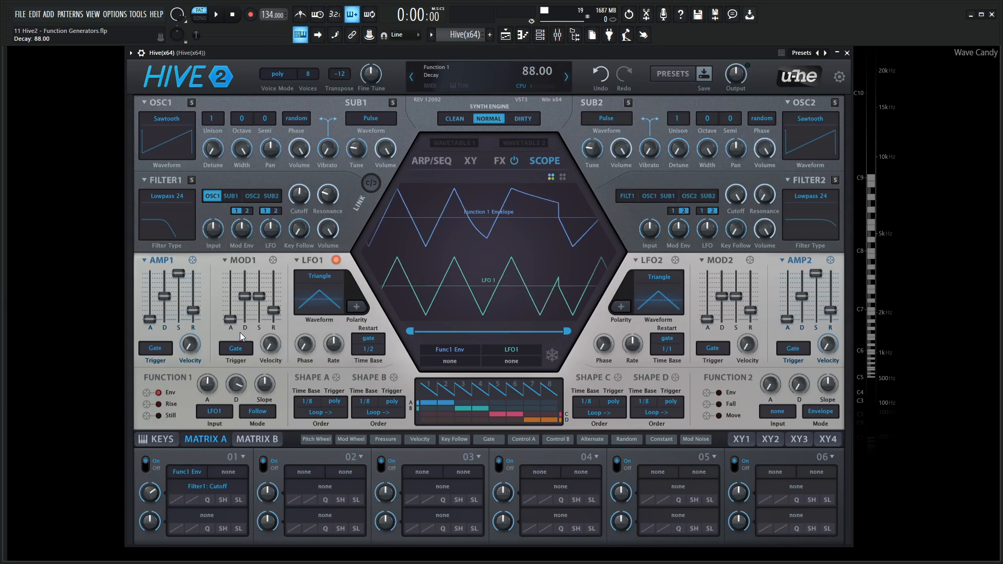
pyautogui.click(552, 355)
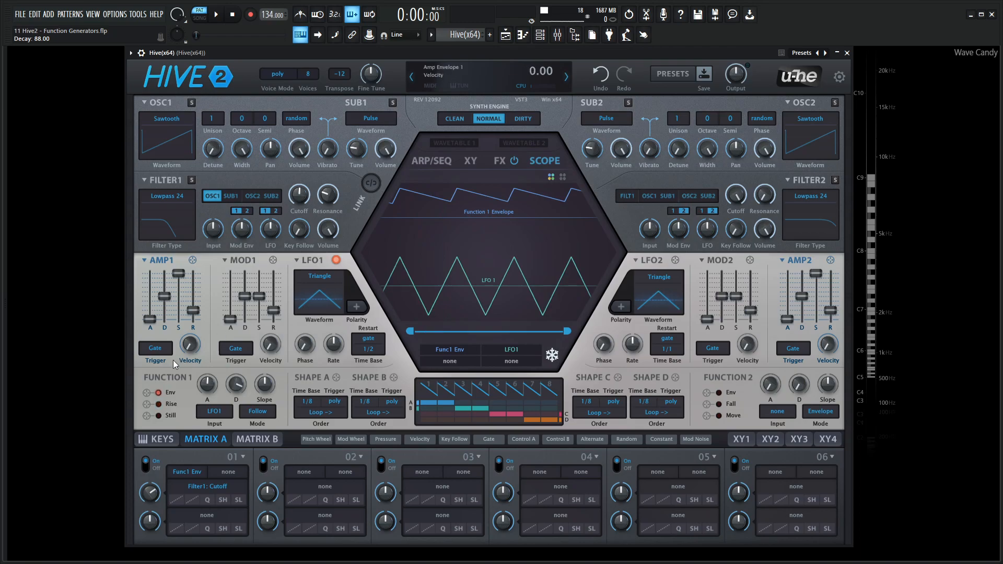
pyautogui.click(552, 356)
# Set the Function 1 slope to -100 and its mode to Follow (Gate), and examine the held envelope in the frozen scope
pyautogui.moveTo(271, 389); pyautogui.dragTo(276, 330)
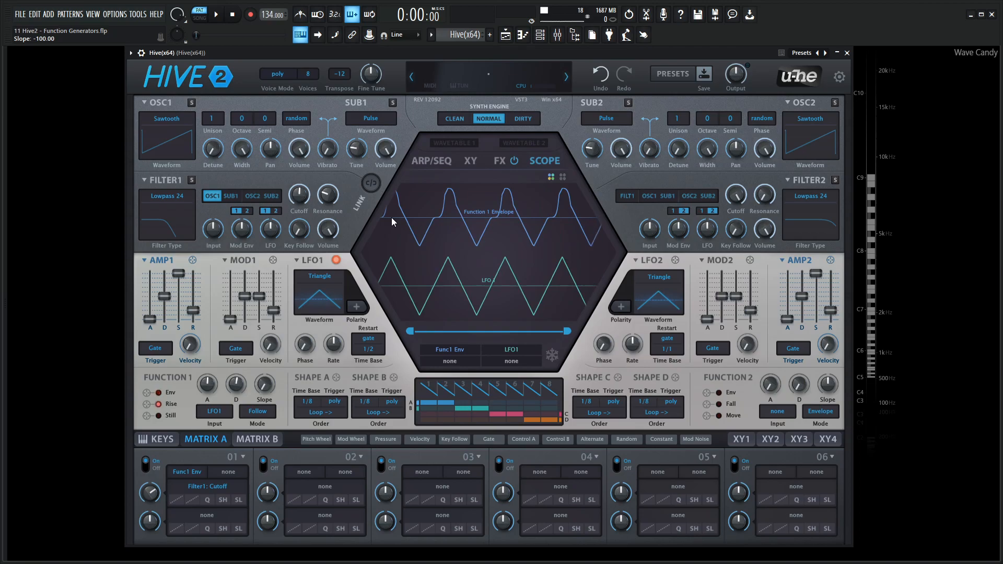
pyautogui.click(257, 412)
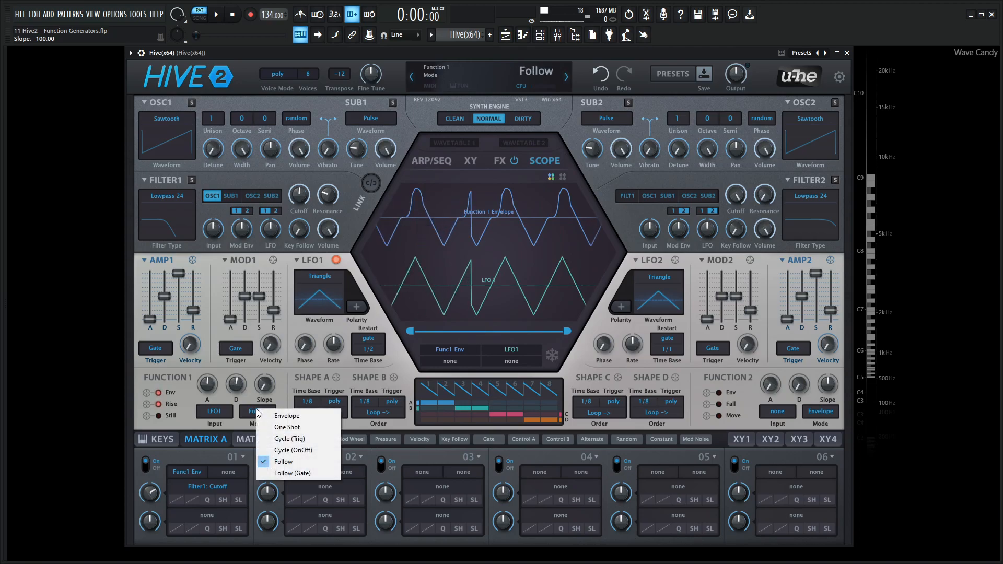
pyautogui.click(302, 474)
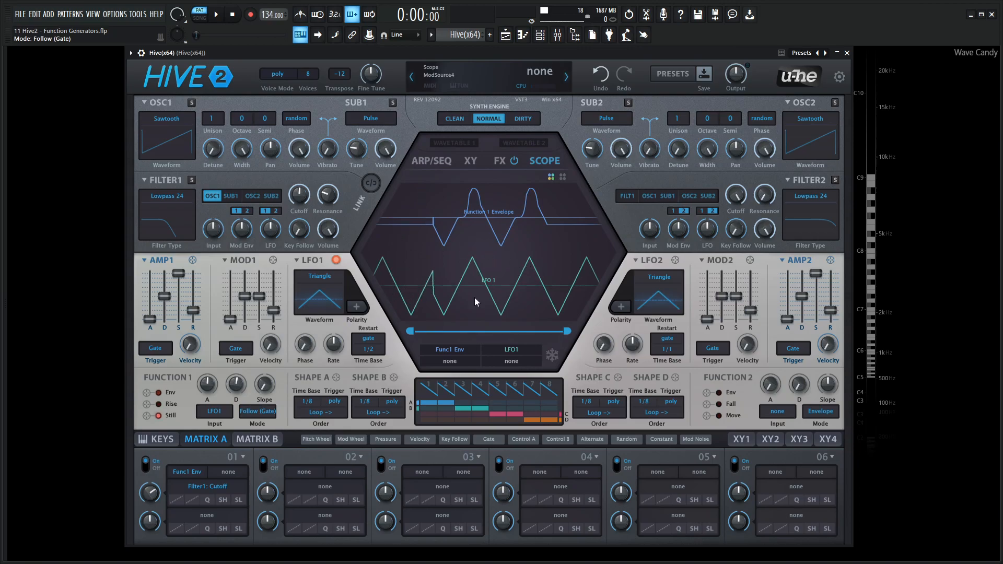
pyautogui.click(552, 355)
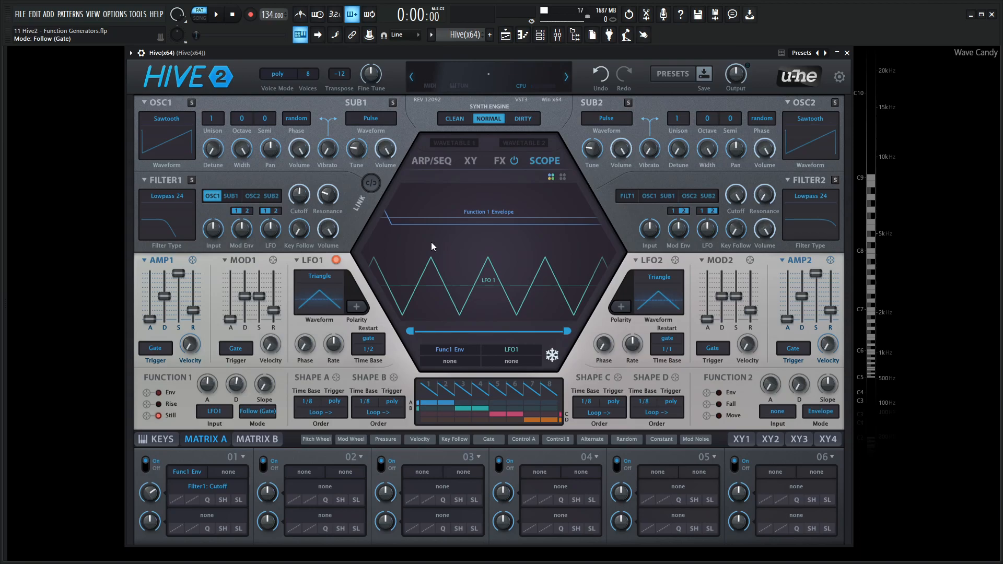
pyautogui.click(551, 355)
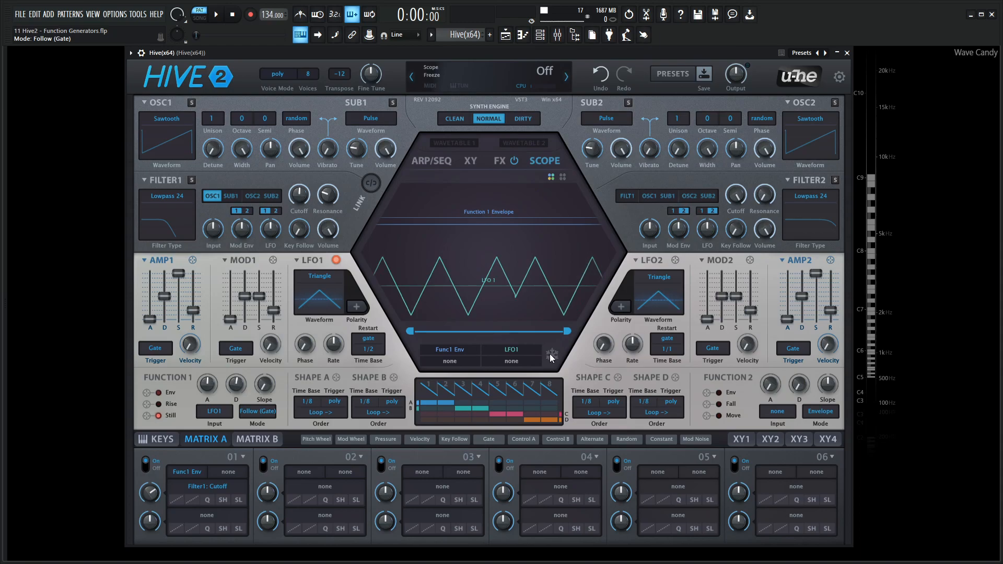
# Play notes to examine how they gate the following Function 1 envelope, and lengthen the Amp1 release
pyautogui.press('s')
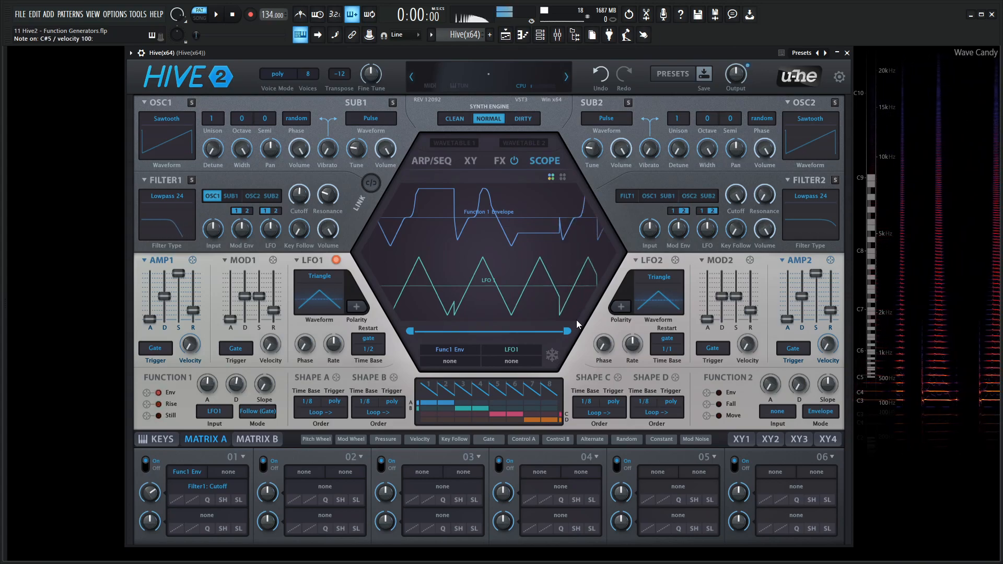
pyautogui.moveTo(193, 310); pyautogui.dragTo(197, 295)
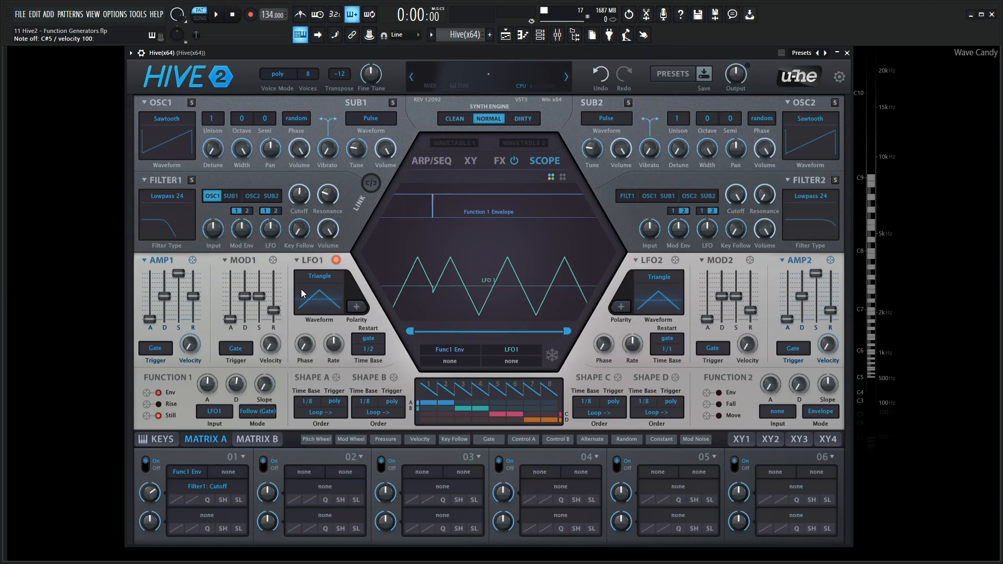
# Review the input sources available for Function 1 and close the list without choosing another one
pyautogui.click(225, 413)
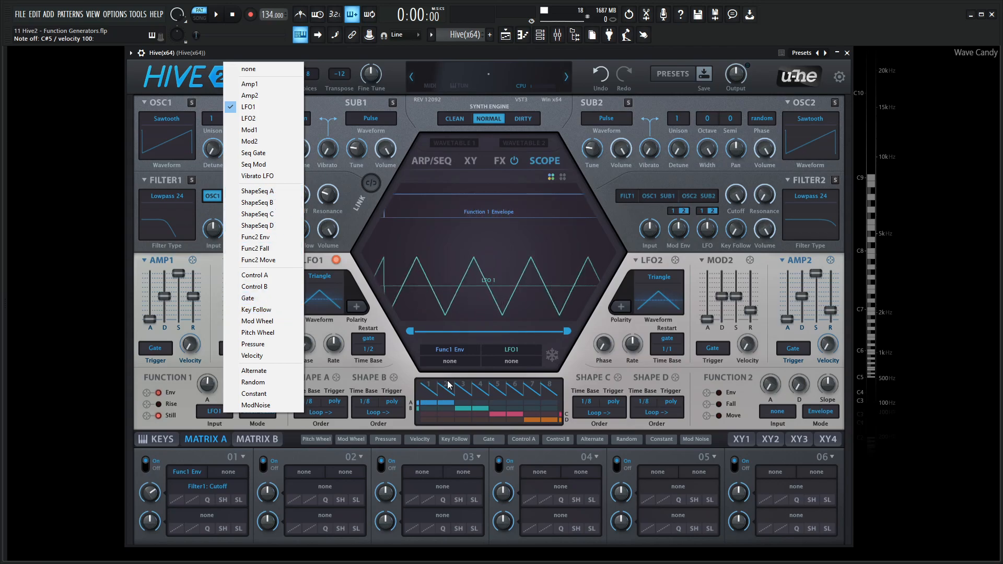
pyautogui.click(410, 371)
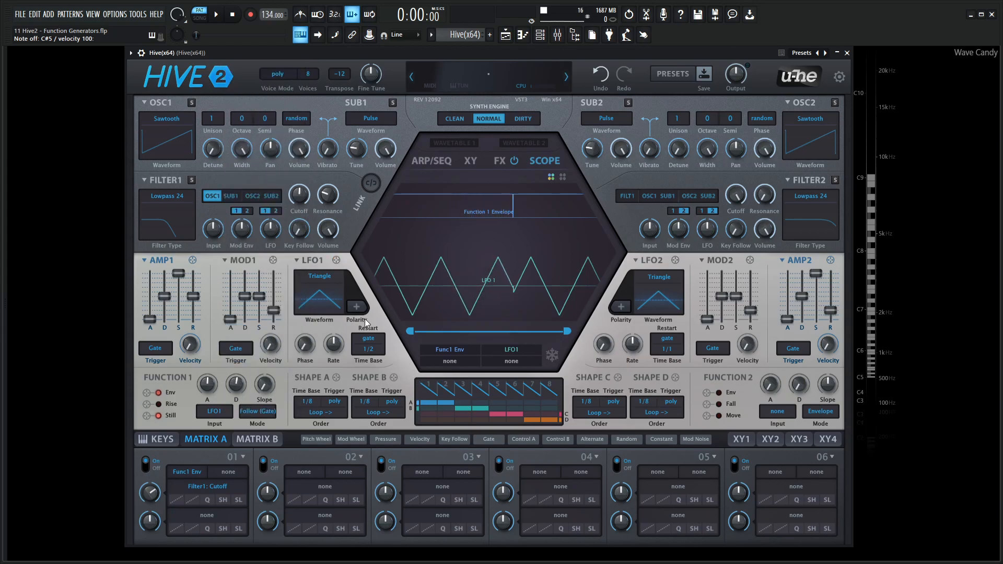